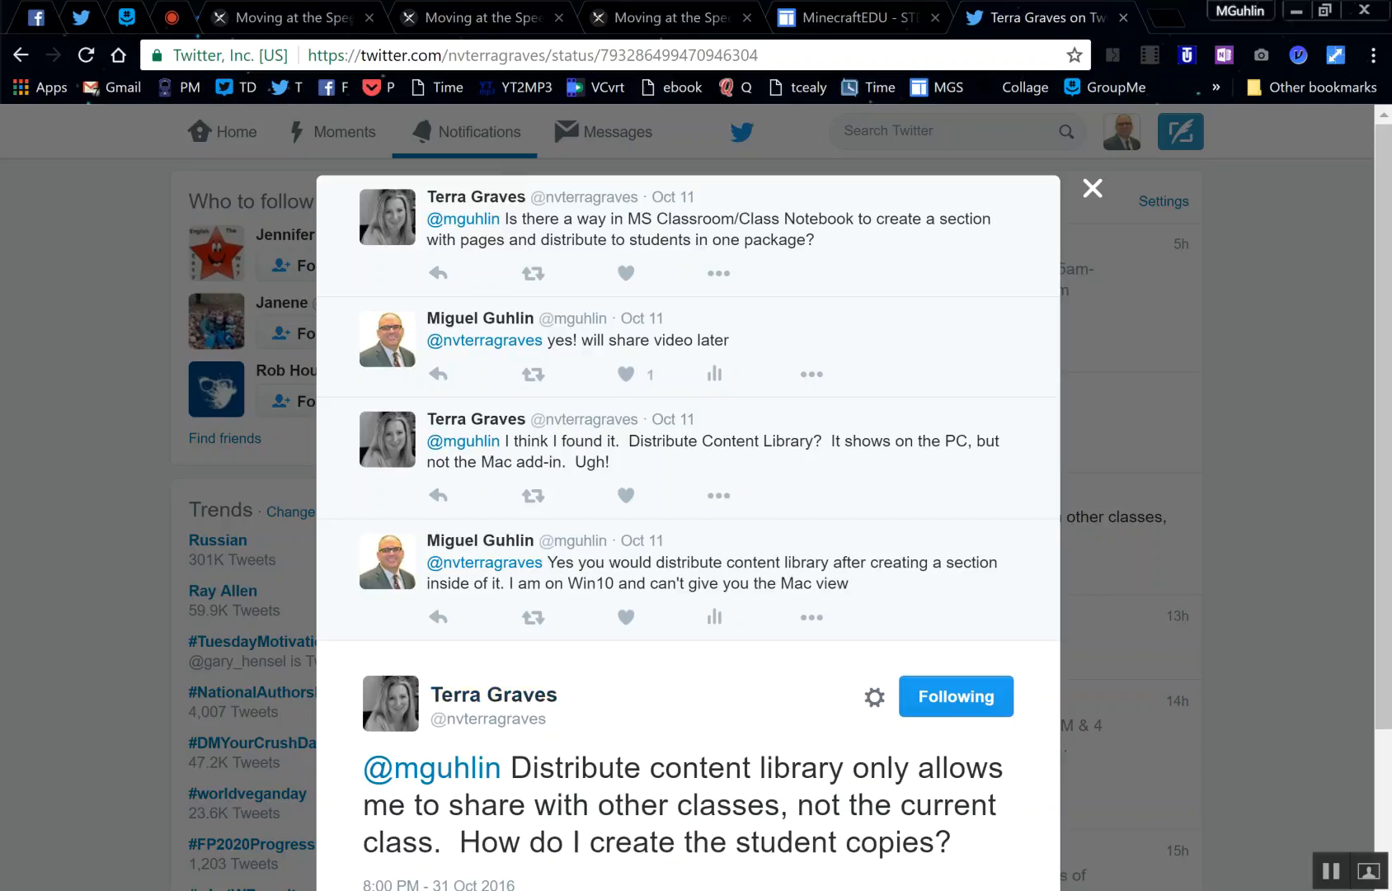
- Switch to OneNote and look through the Victoria MIE Notebook's Collaboration Space and Content Library
{"action": "left_click", "coordinate": [472, 889]}
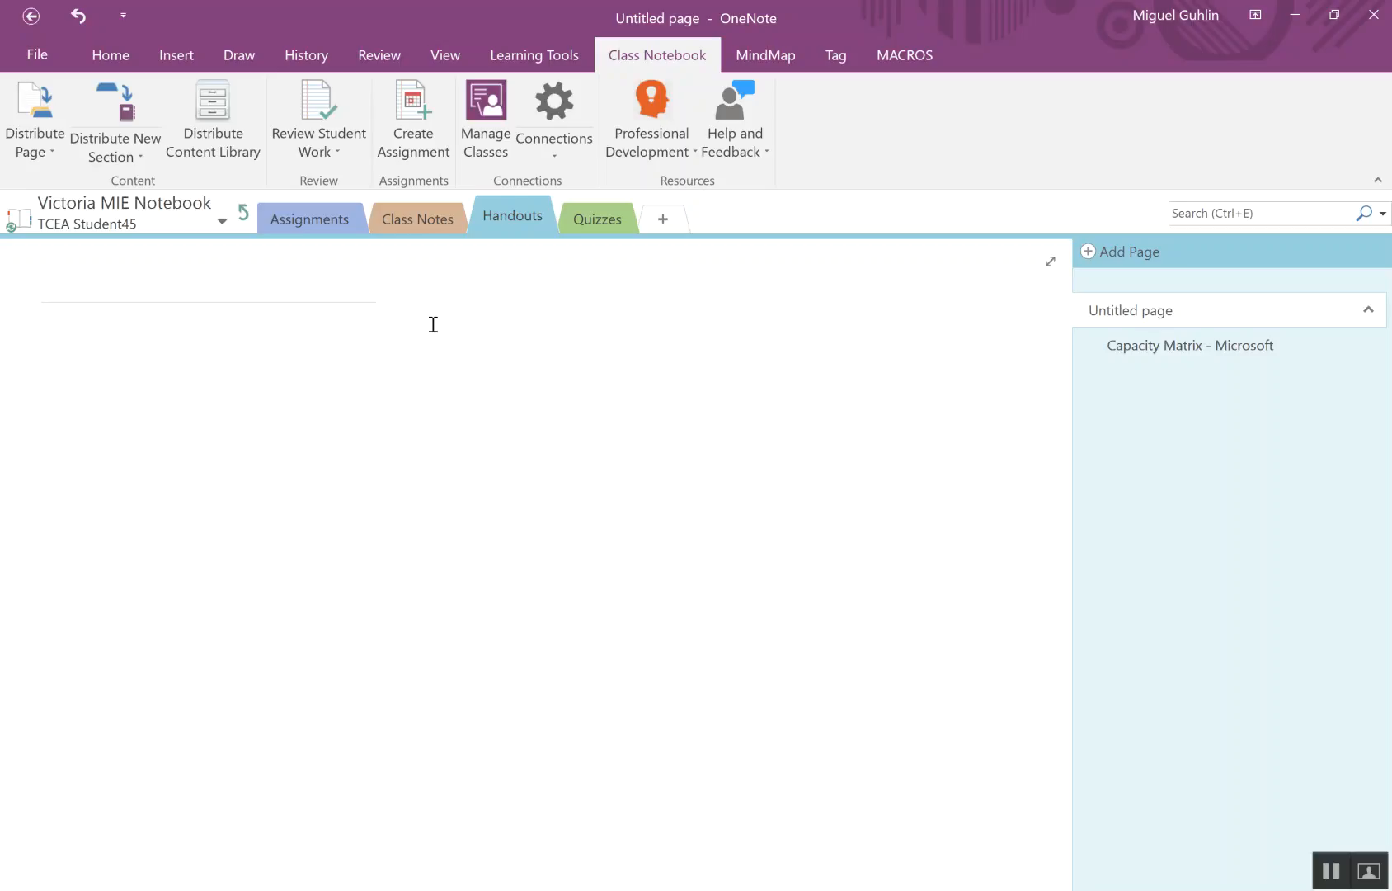
{"action": "left_click", "coordinate": [243, 213]}
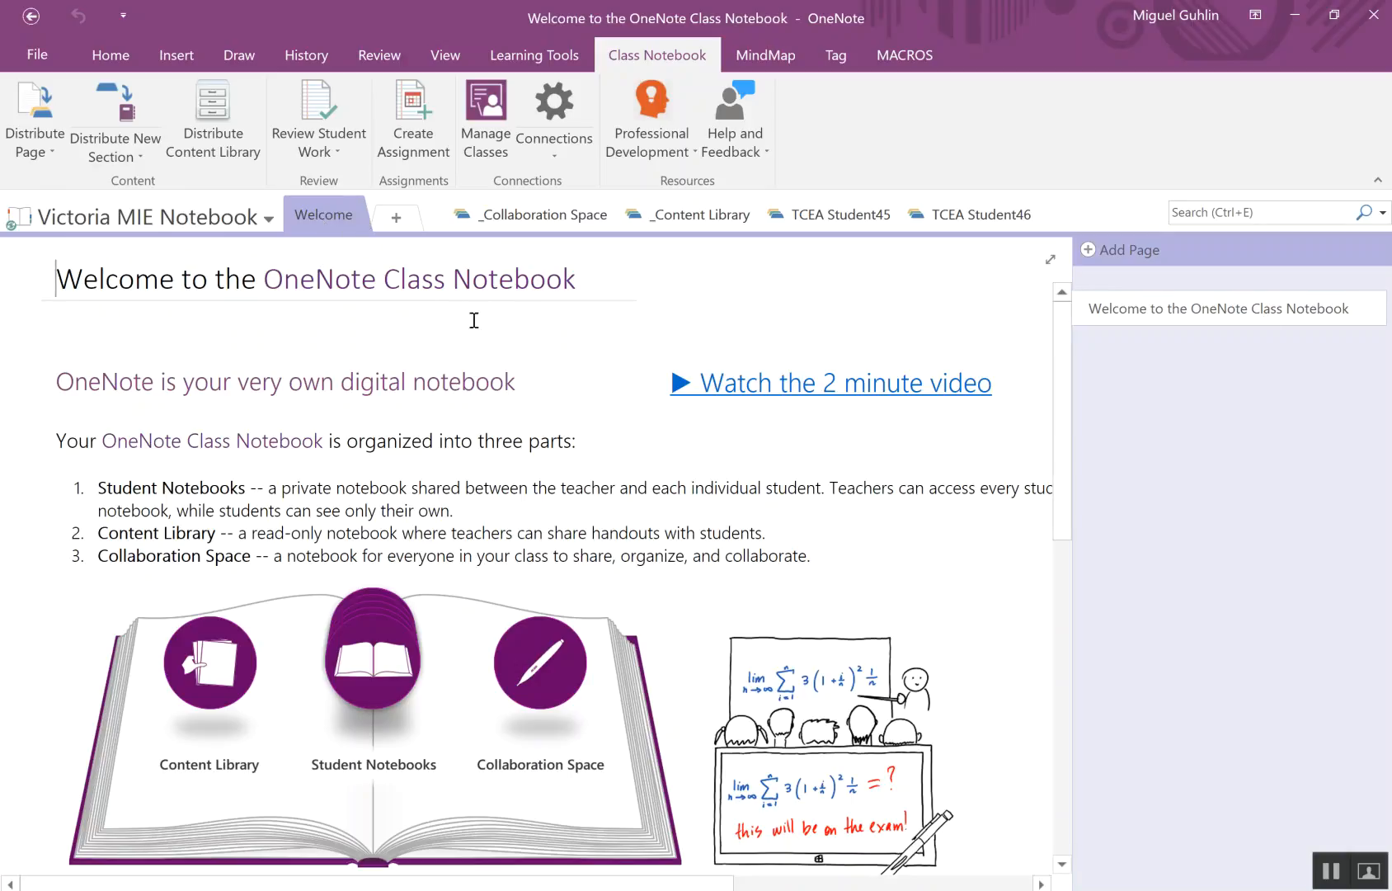
{"action": "left_click", "coordinate": [536, 216]}
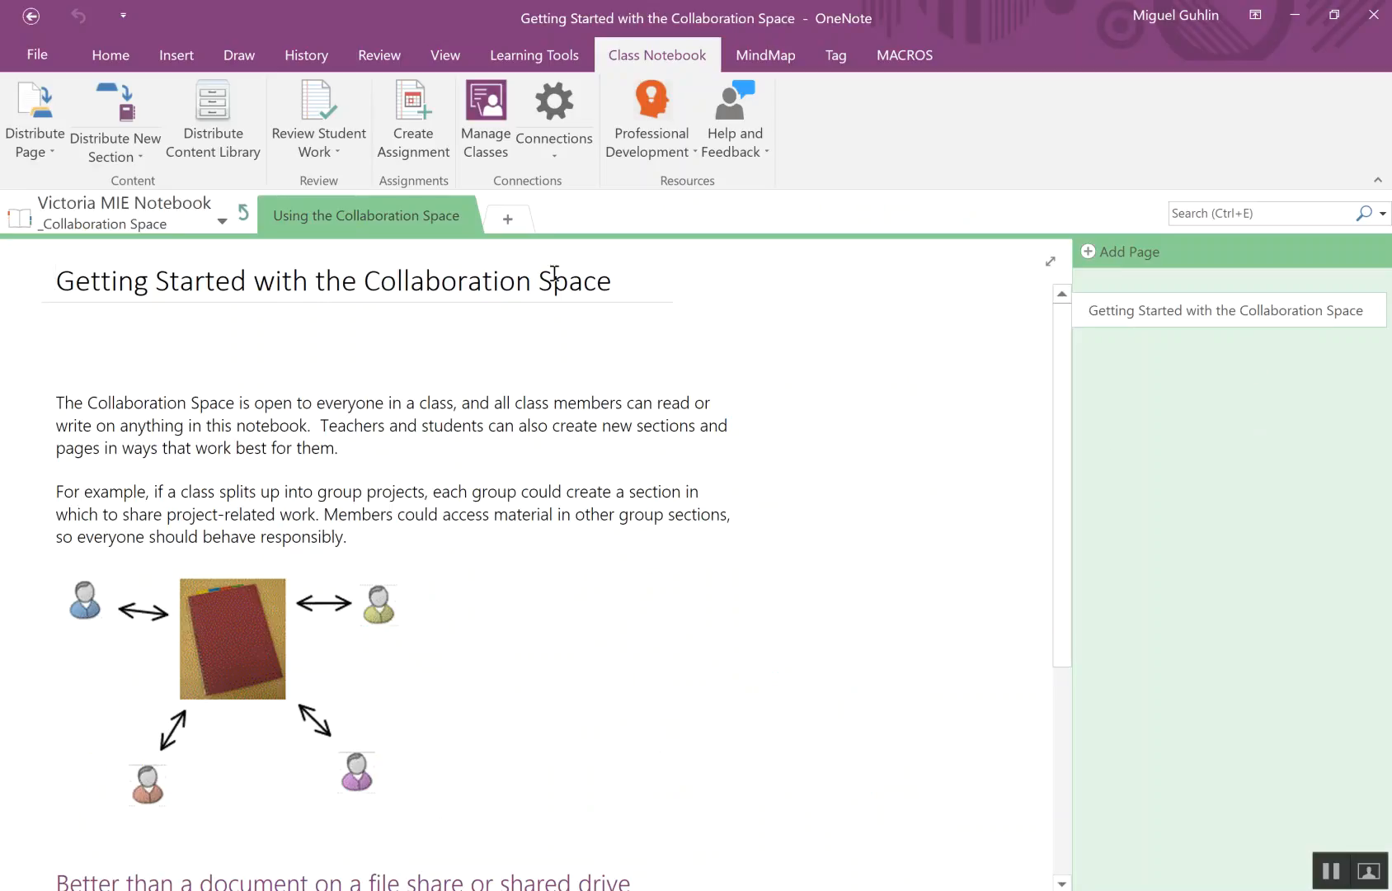
{"action": "left_click", "coordinate": [244, 216]}
{"action": "left_click", "coordinate": [705, 217]}
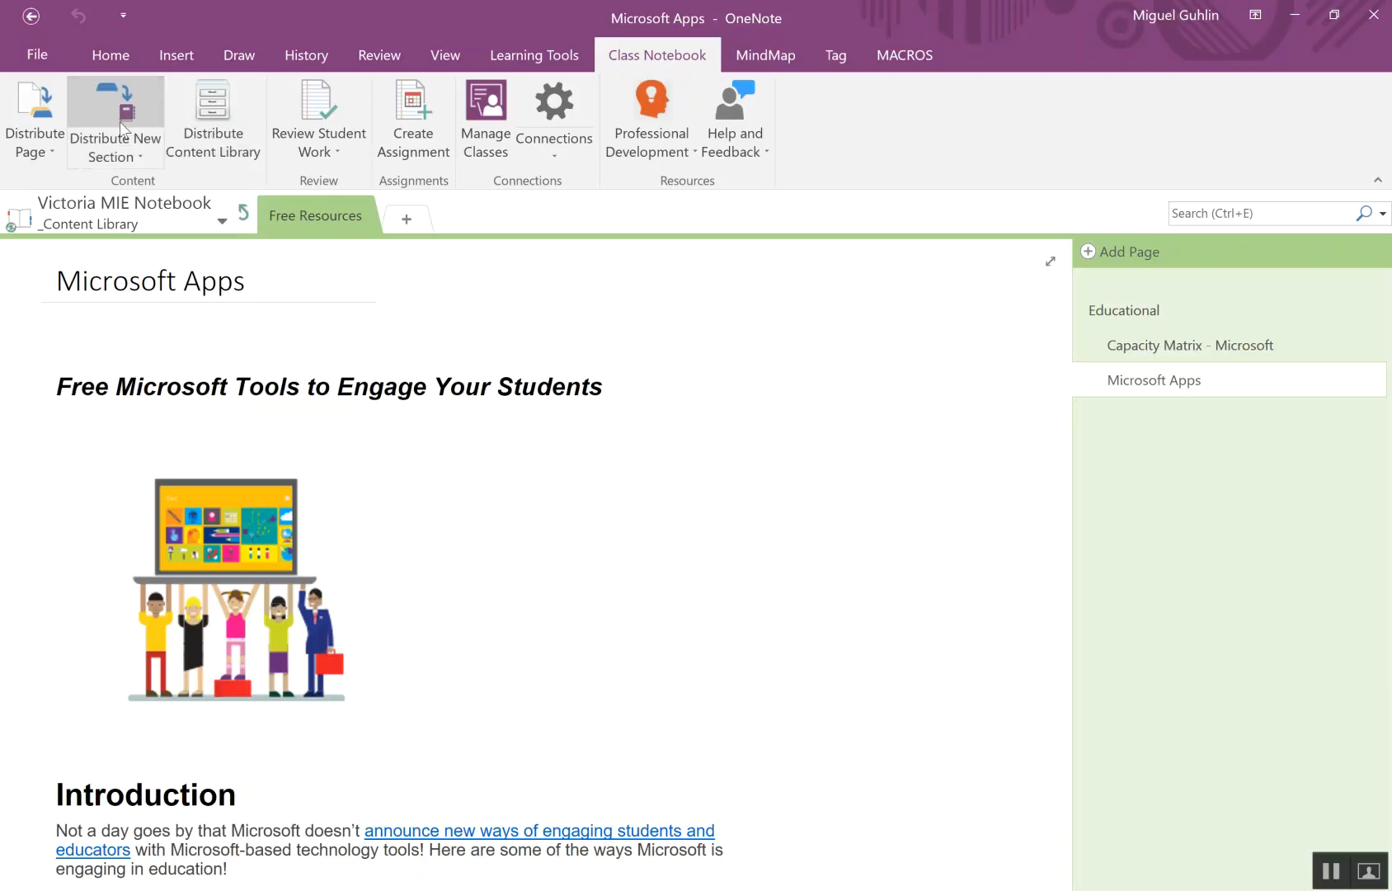
{"action": "left_click", "coordinate": [205, 120]}
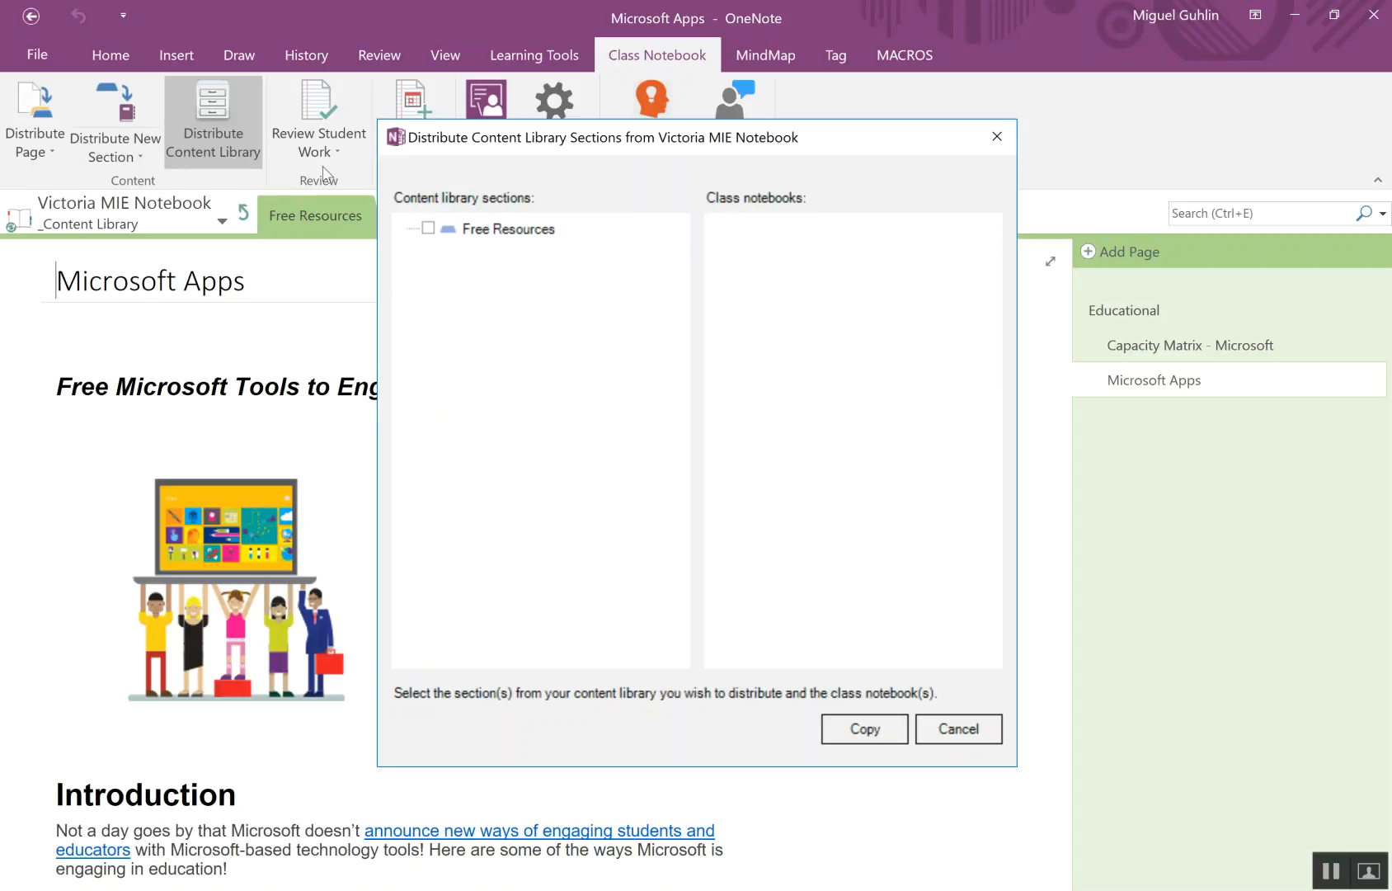
{"action": "left_click", "coordinate": [428, 228]}
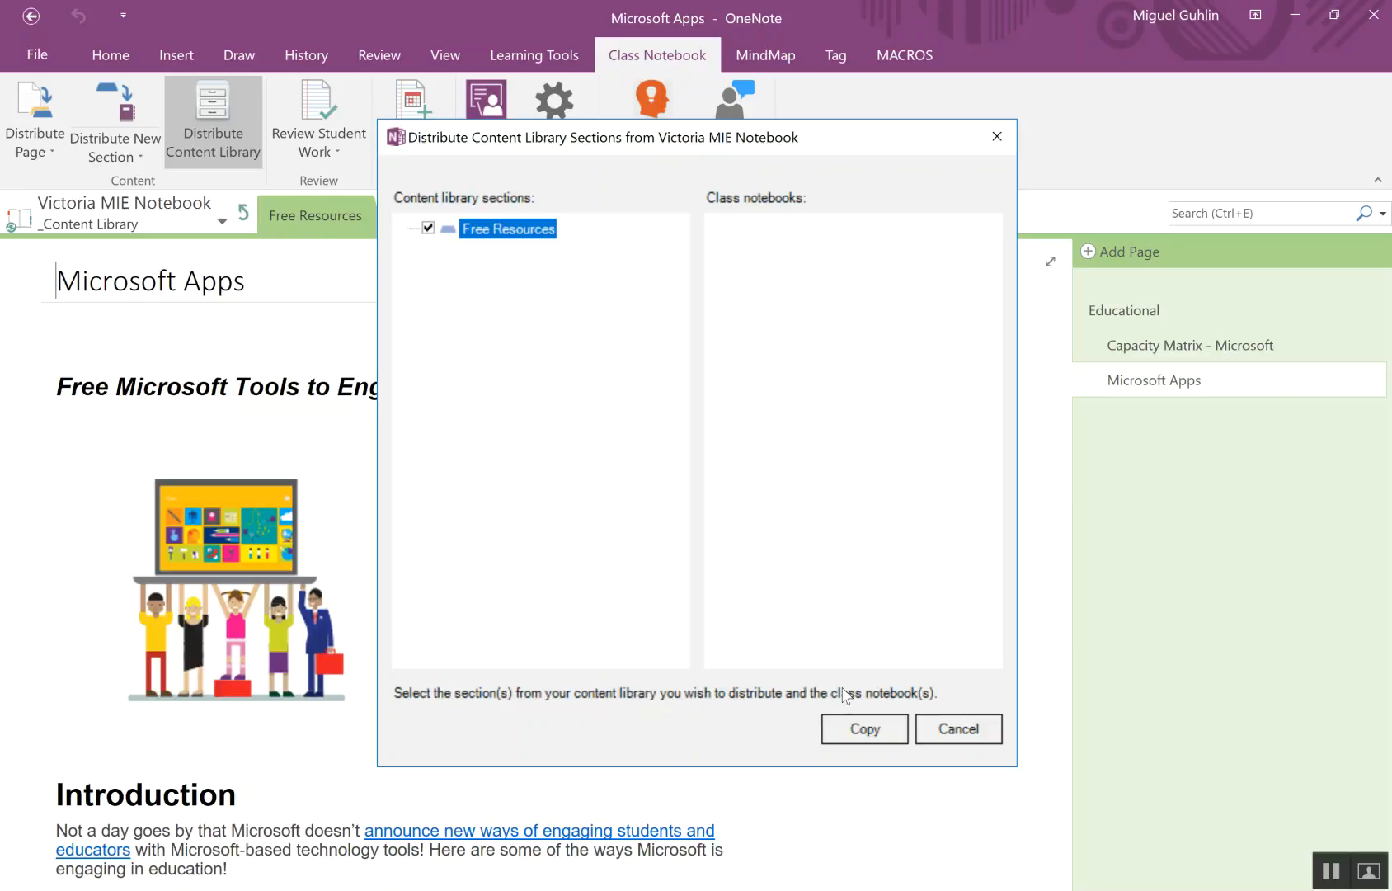
{"action": "left_click", "coordinate": [950, 731]}
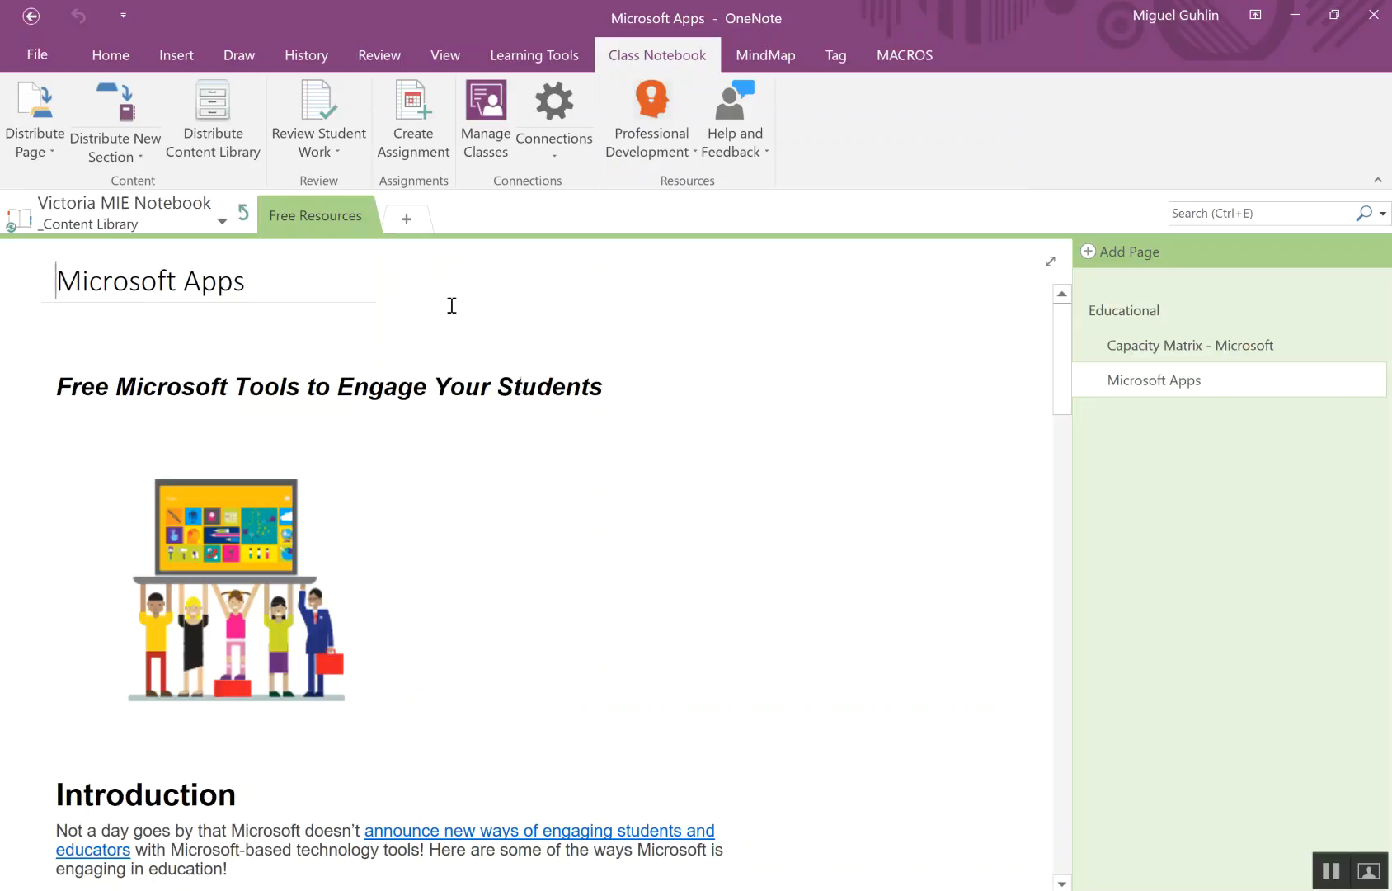
- Distribute a new blank section named FreeStuff to every student in the class notebook
{"action": "left_click", "coordinate": [132, 145]}
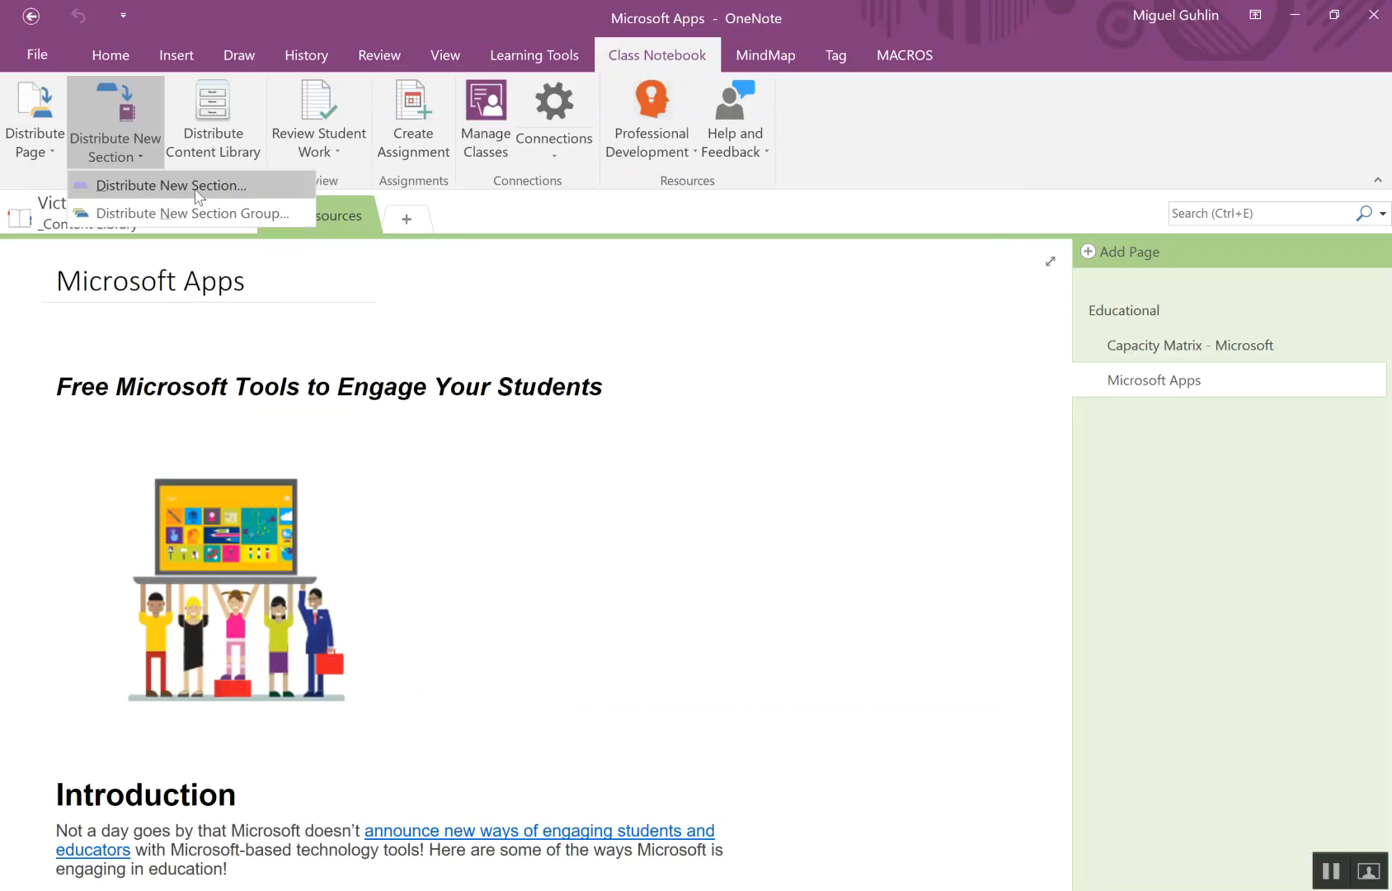
{"action": "left_click", "coordinate": [159, 186]}
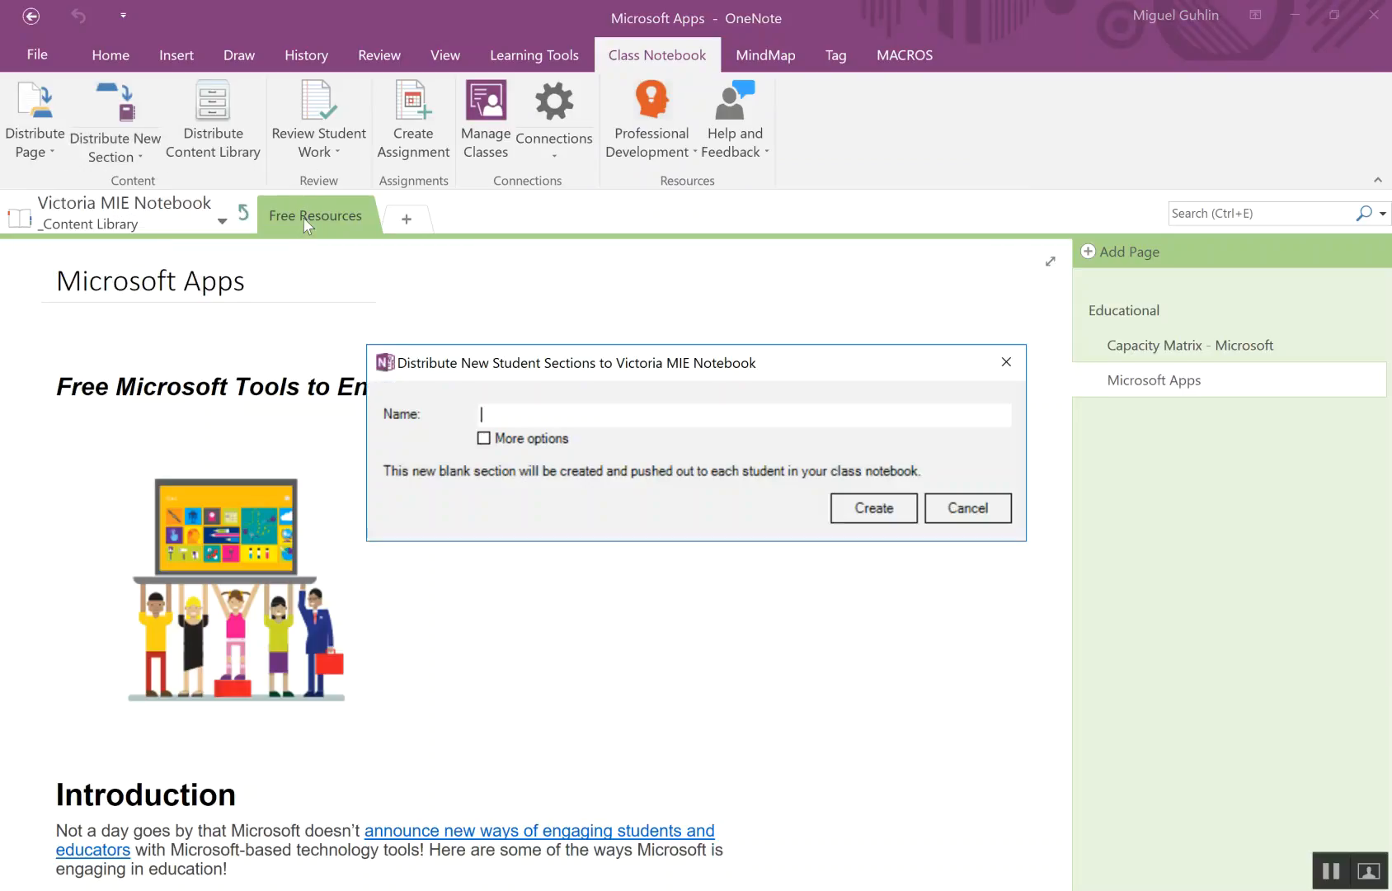
{"action": "type", "text": "FreeStuff"}
{"action": "left_click", "coordinate": [485, 439]}
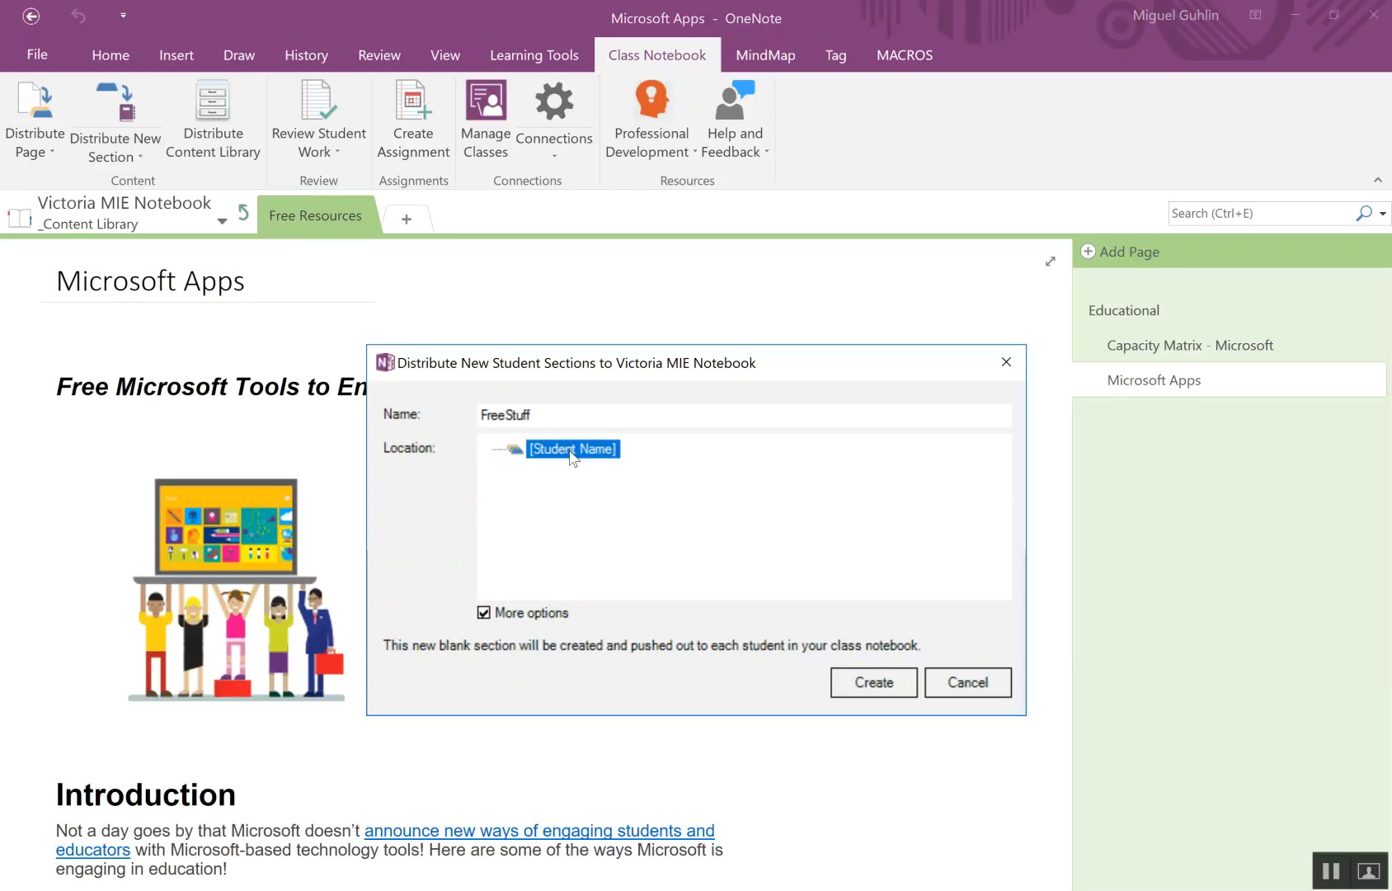
{"action": "left_click", "coordinate": [485, 615]}
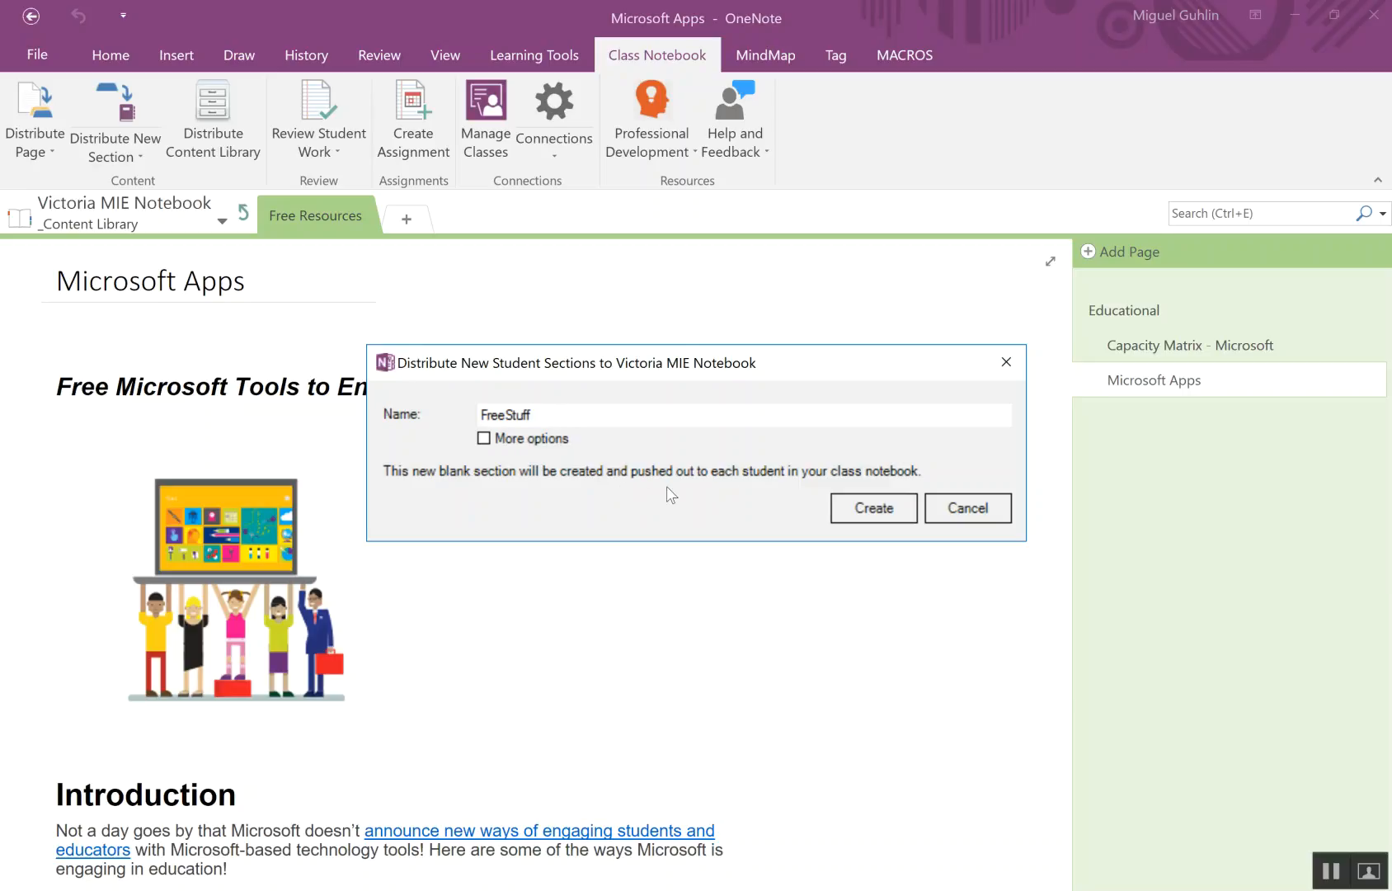
{"action": "left_click", "coordinate": [872, 501]}
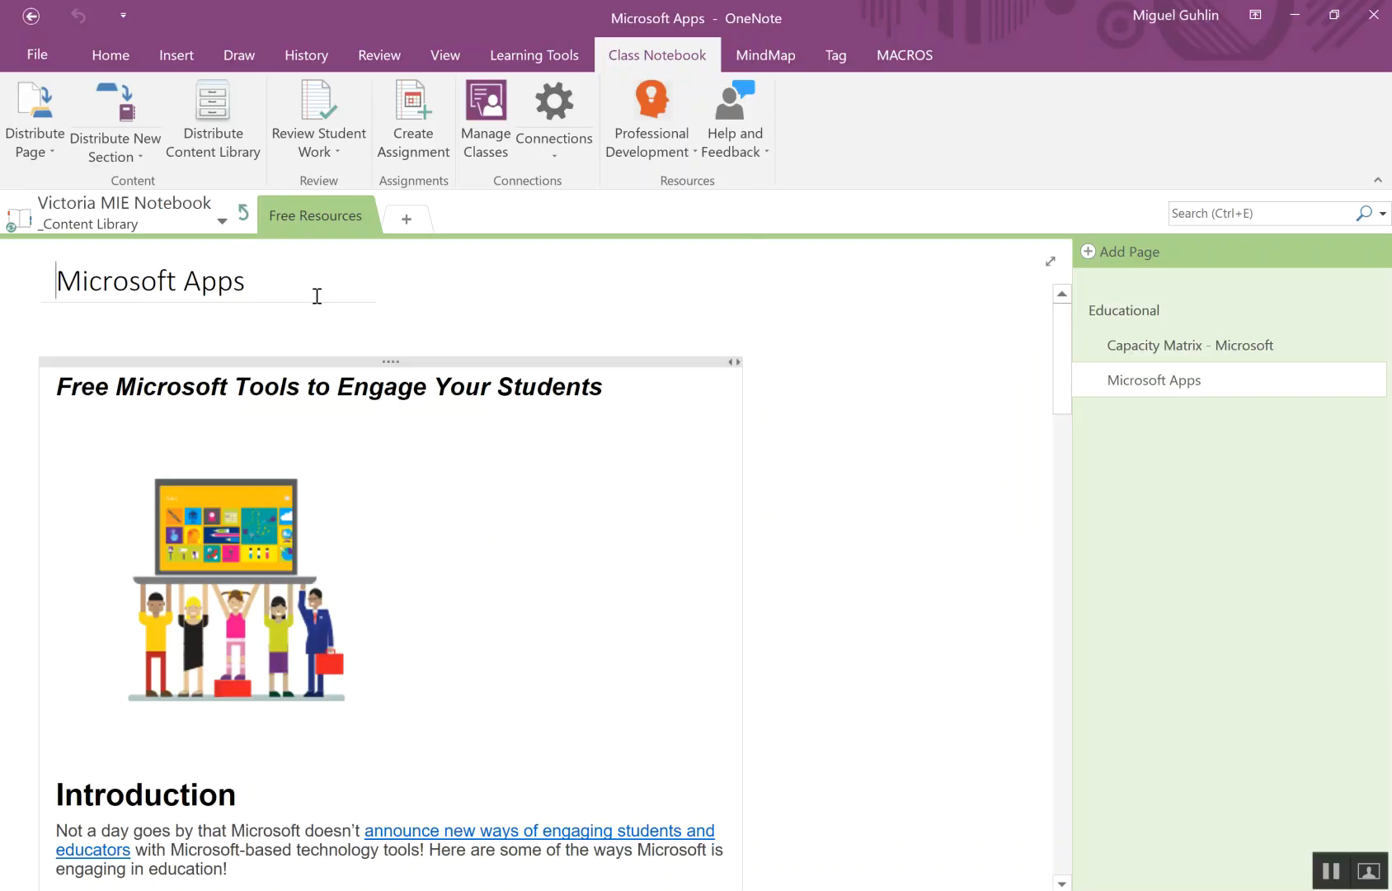
- Check the FreeStuff section in the TCEA Student45 and TCEA Student46 notebooks
{"action": "left_click", "coordinate": [241, 214]}
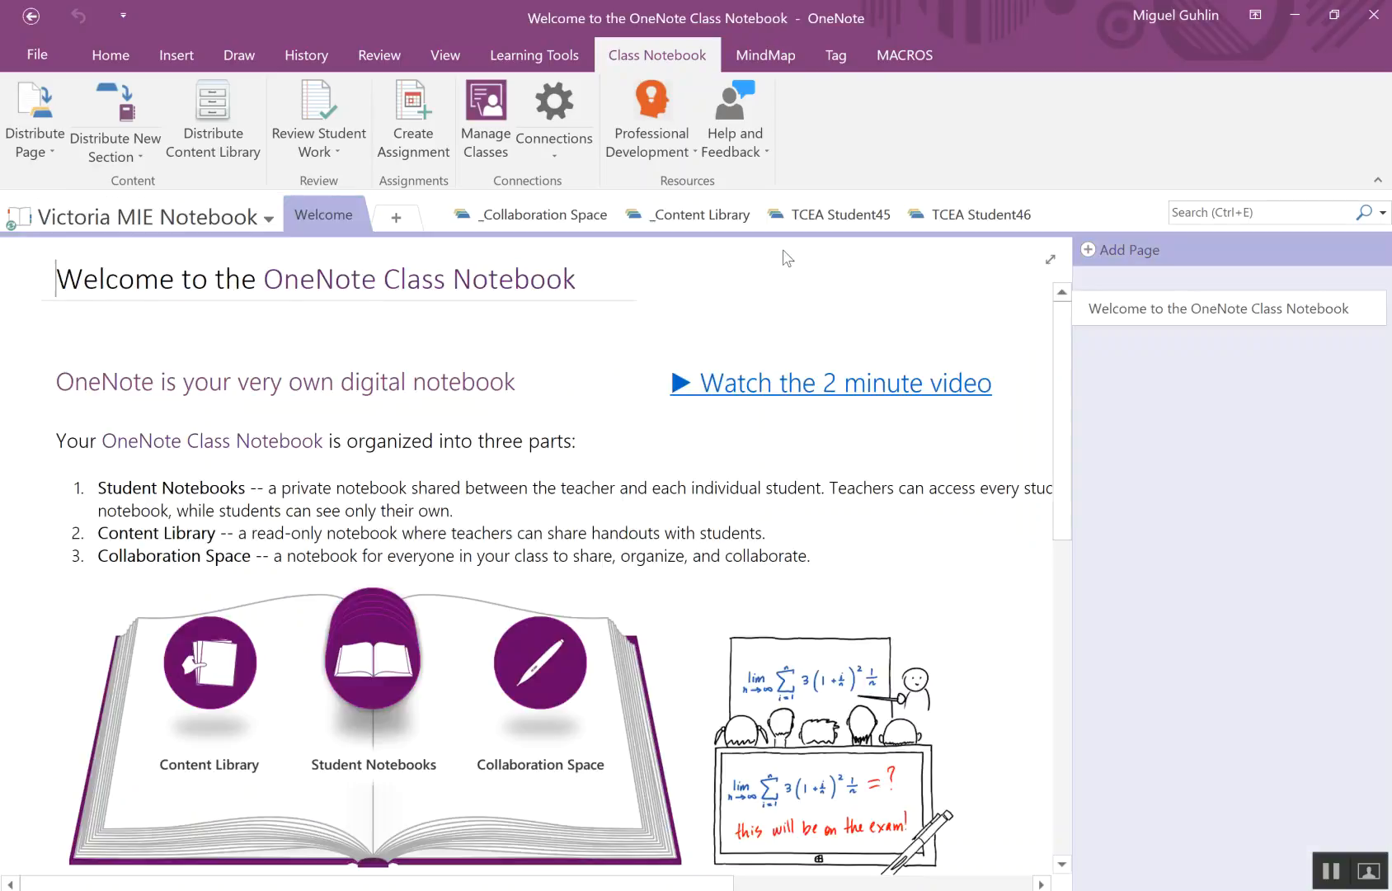
{"action": "left_click", "coordinate": [843, 217]}
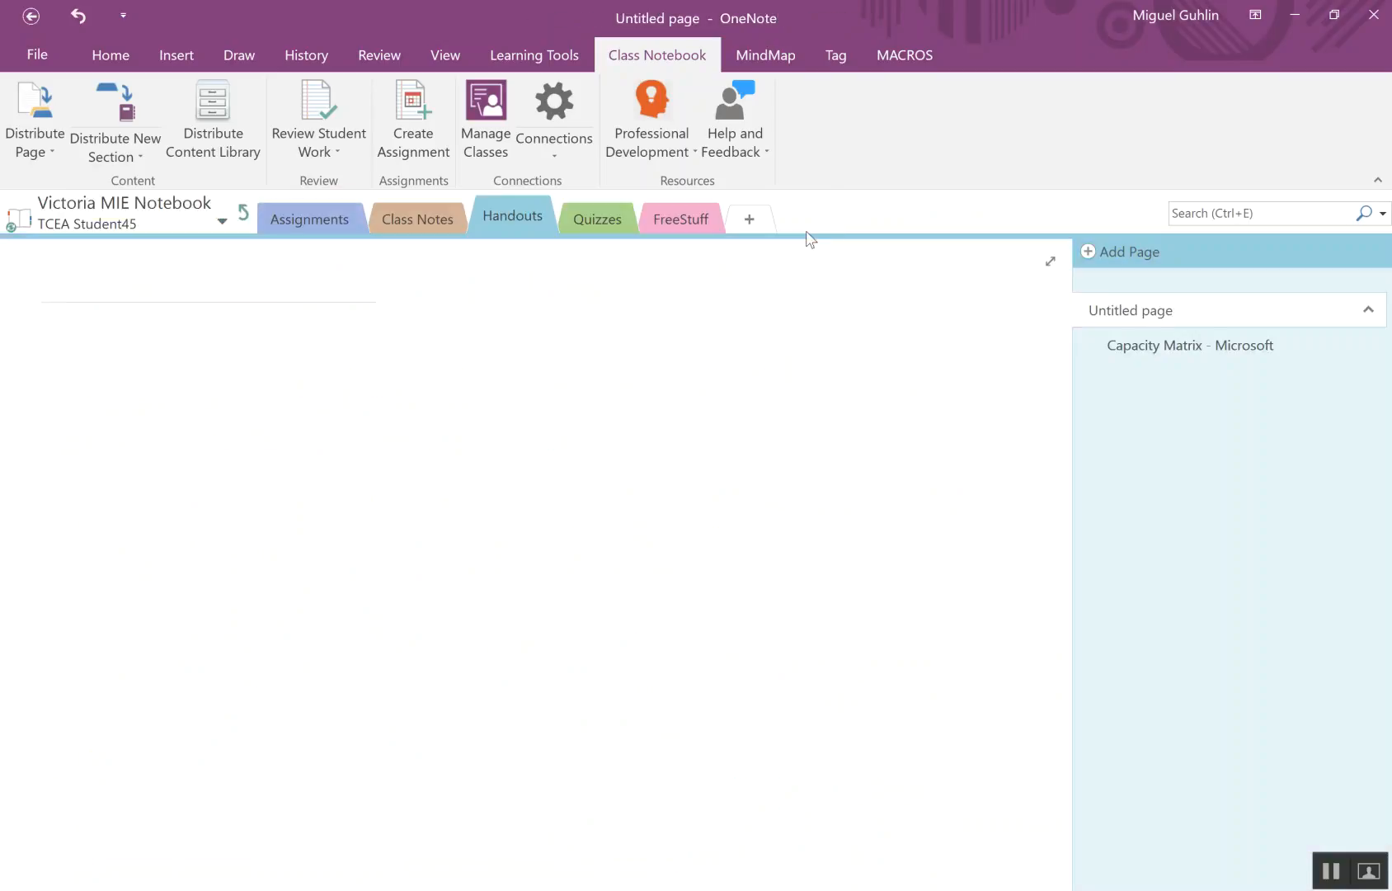
{"action": "left_click", "coordinate": [675, 219]}
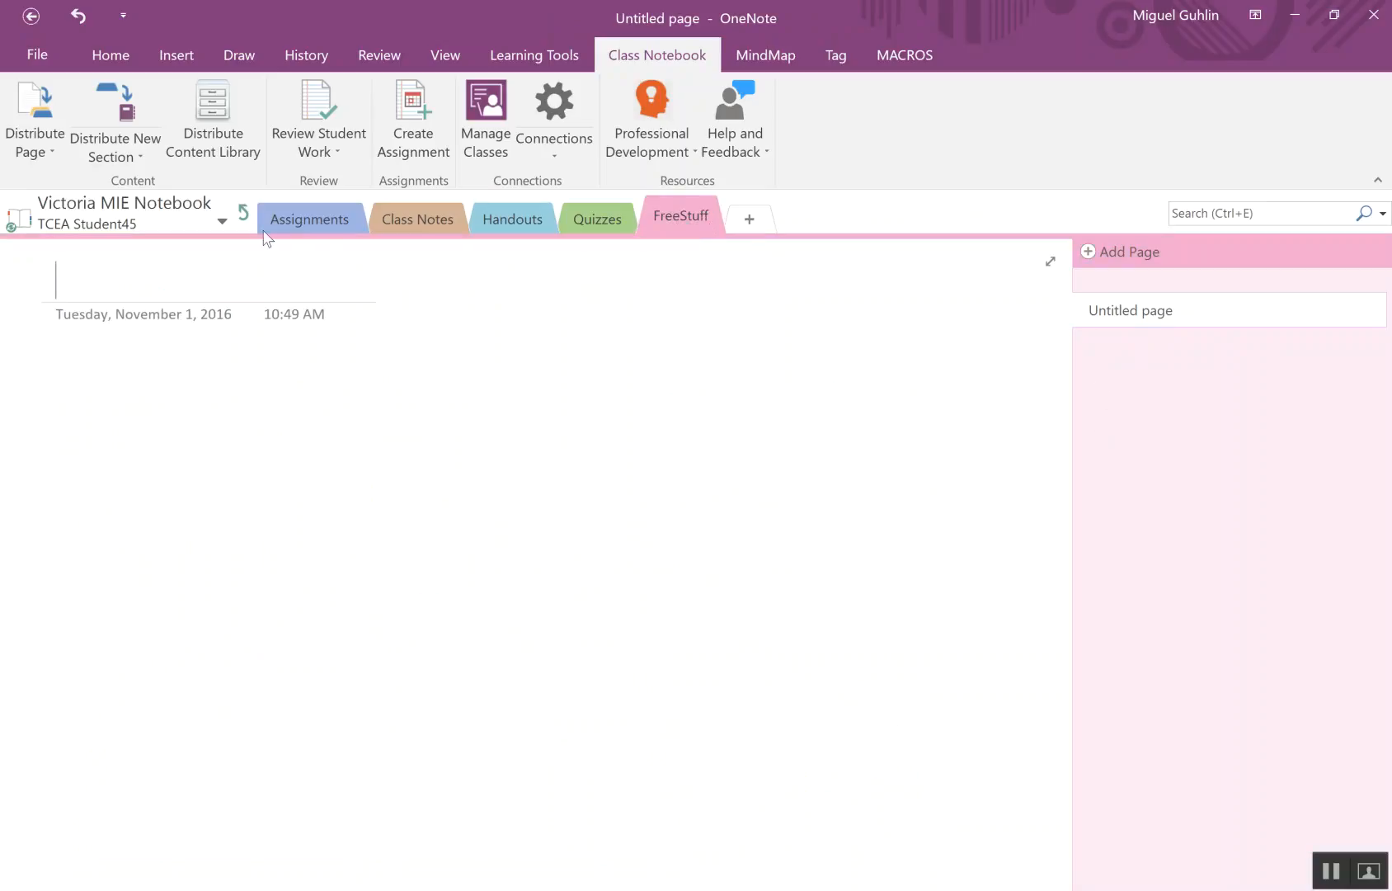
{"action": "left_click", "coordinate": [243, 213]}
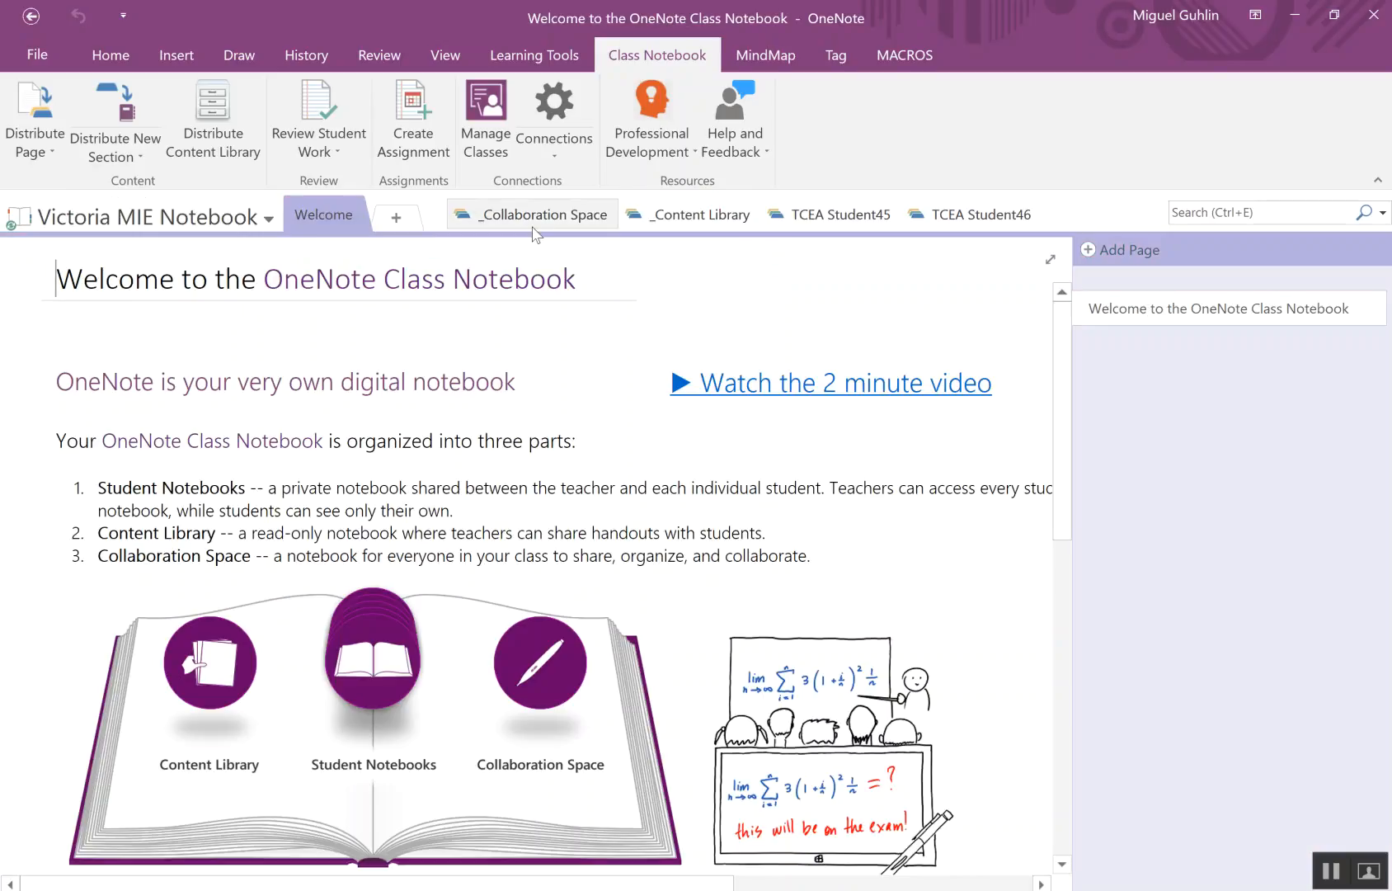
{"action": "left_click", "coordinate": [961, 217]}
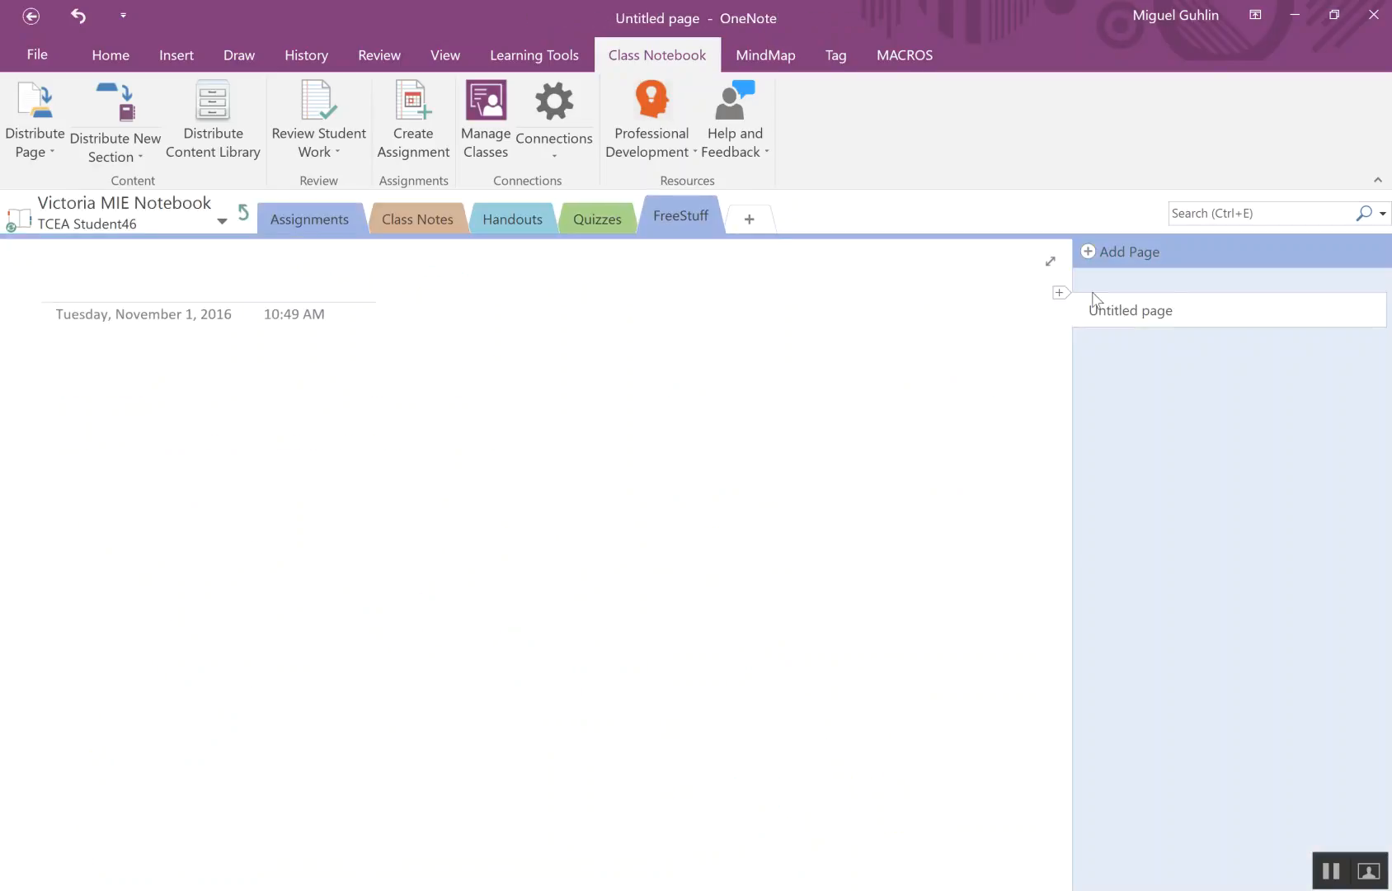
- Distribute the Content Library's Educational page with its subpages to the students' FreeStuff section
{"action": "left_click", "coordinate": [244, 213]}
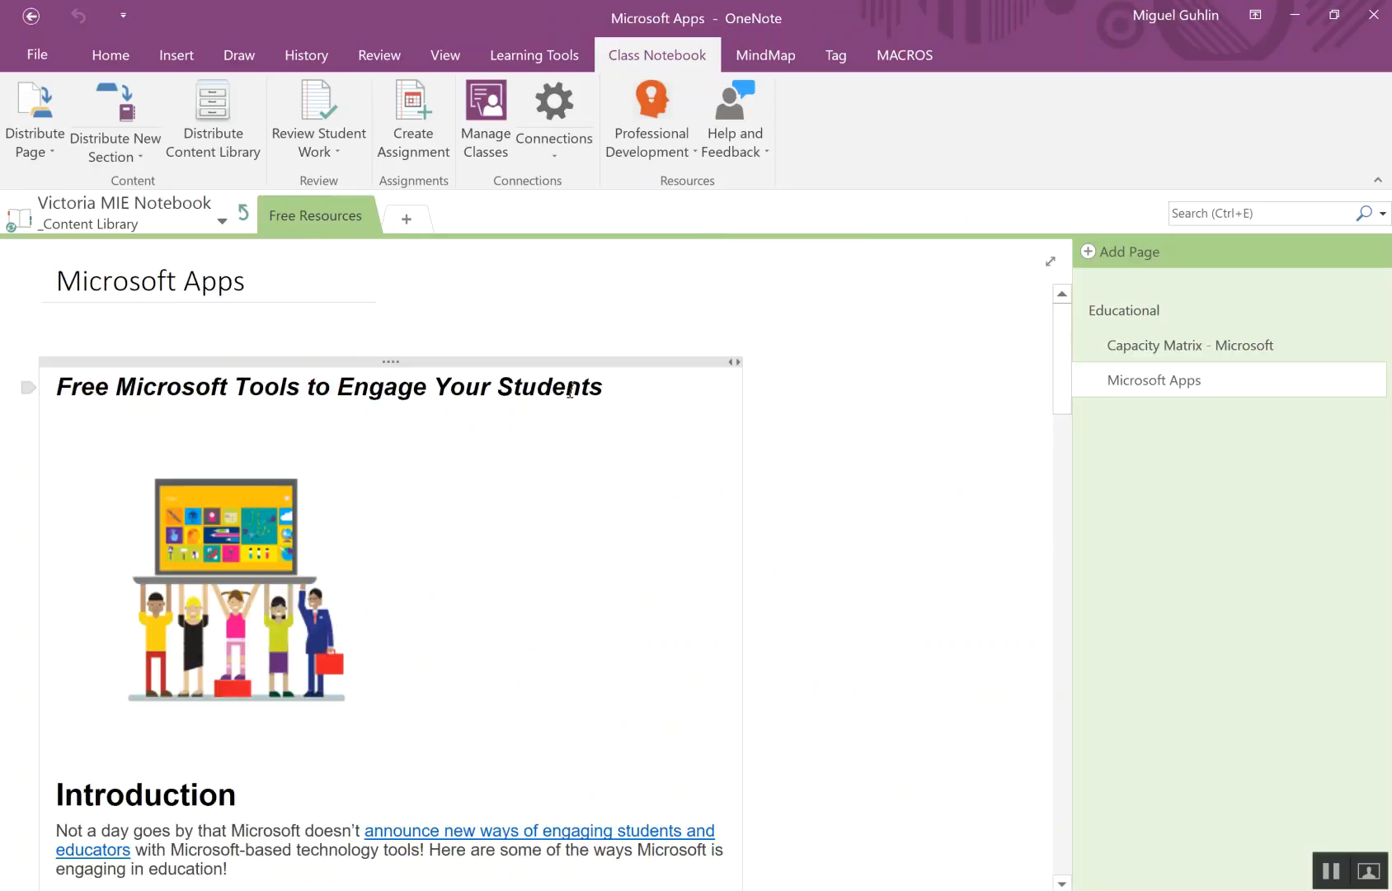
{"action": "left_click", "coordinate": [1125, 313]}
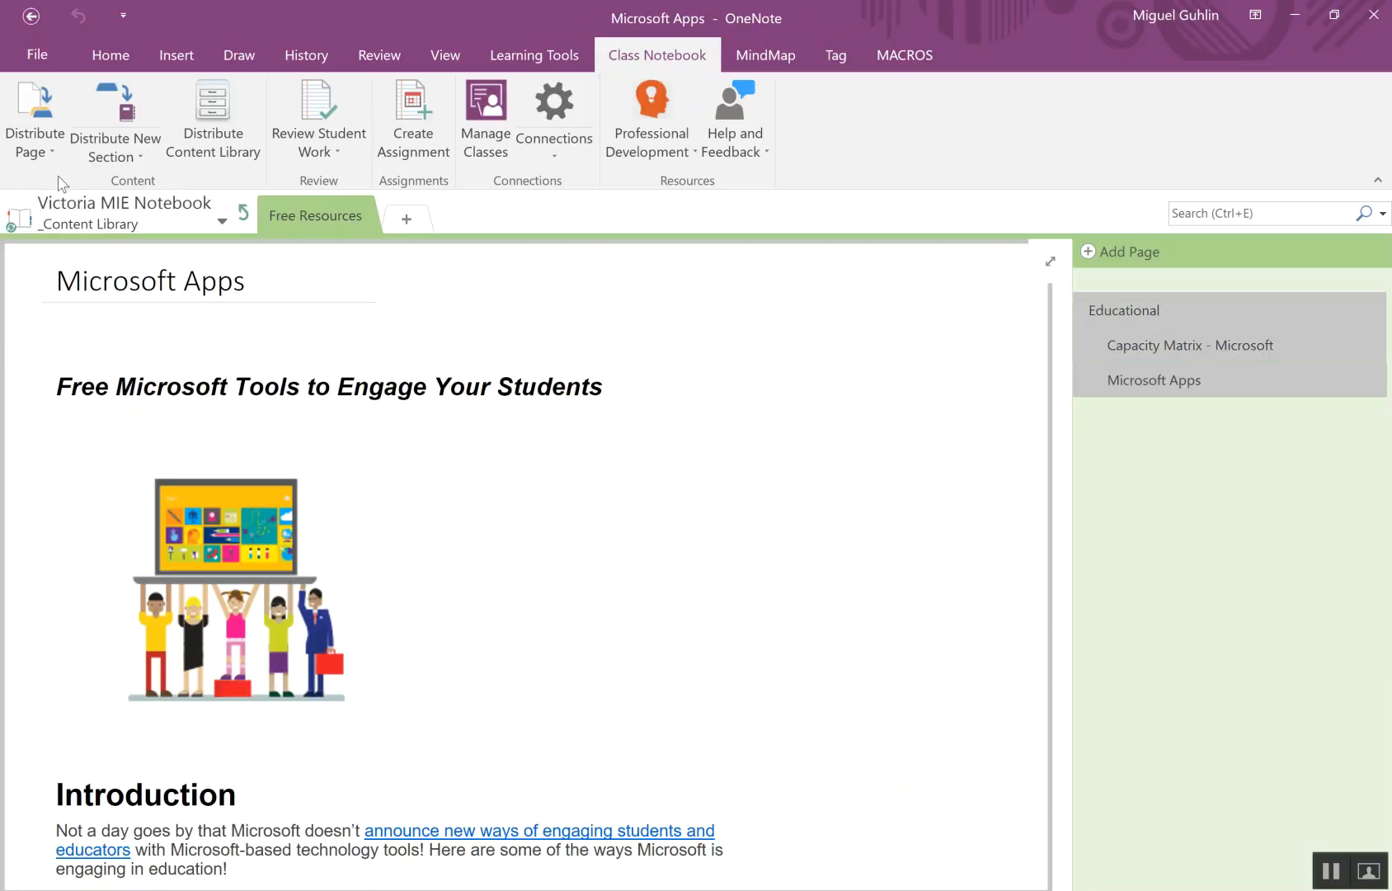
{"action": "left_click", "coordinate": [48, 148]}
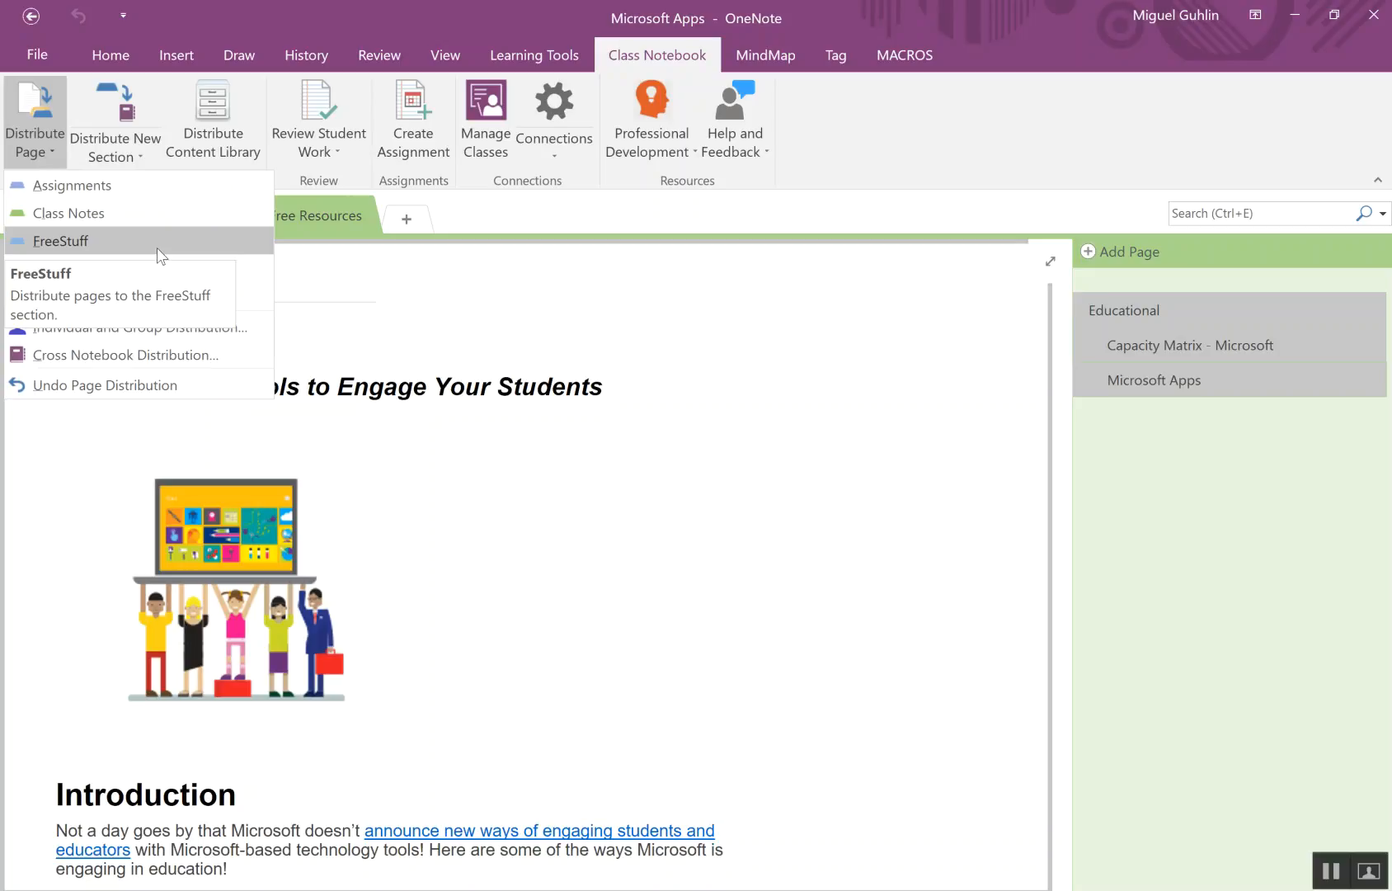
{"action": "left_click", "coordinate": [160, 256]}
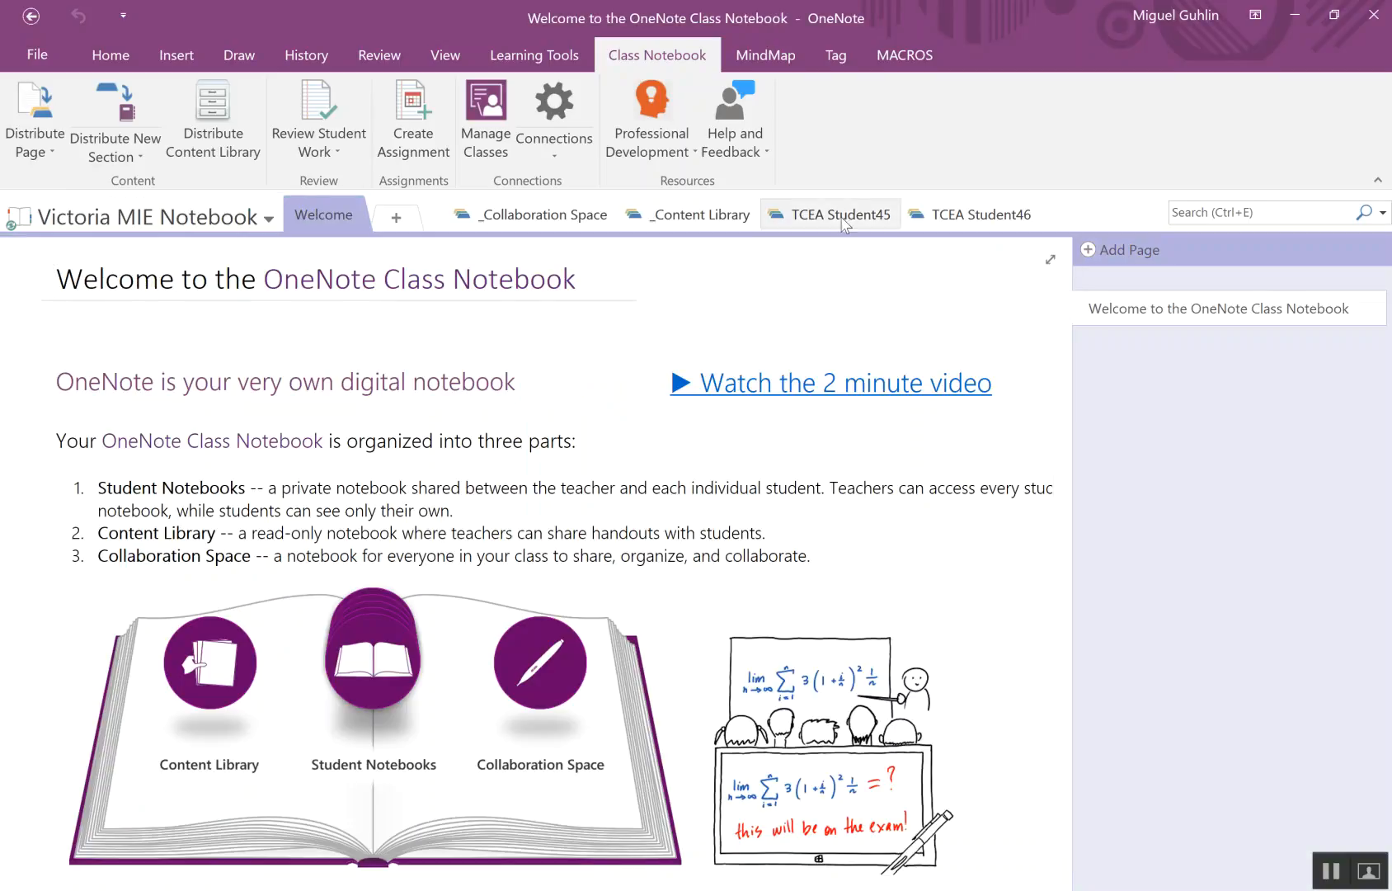
- Review the distributed Educational, Capacity Matrix - Microsoft and Microsoft Apps pages in TCEA Student45's FreeStuff section
{"action": "left_click", "coordinate": [850, 225]}
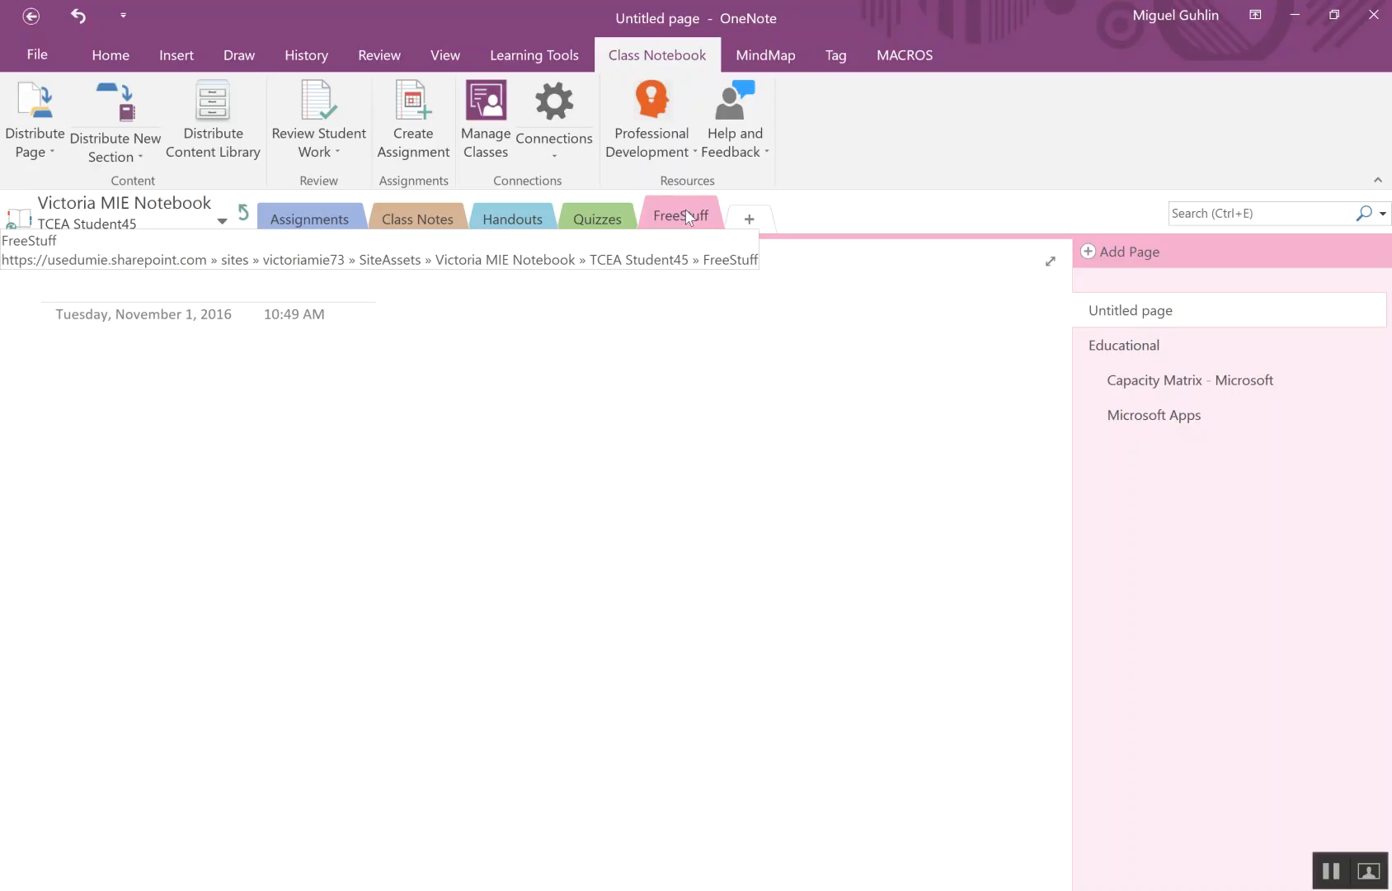
{"action": "left_click", "coordinate": [1130, 346]}
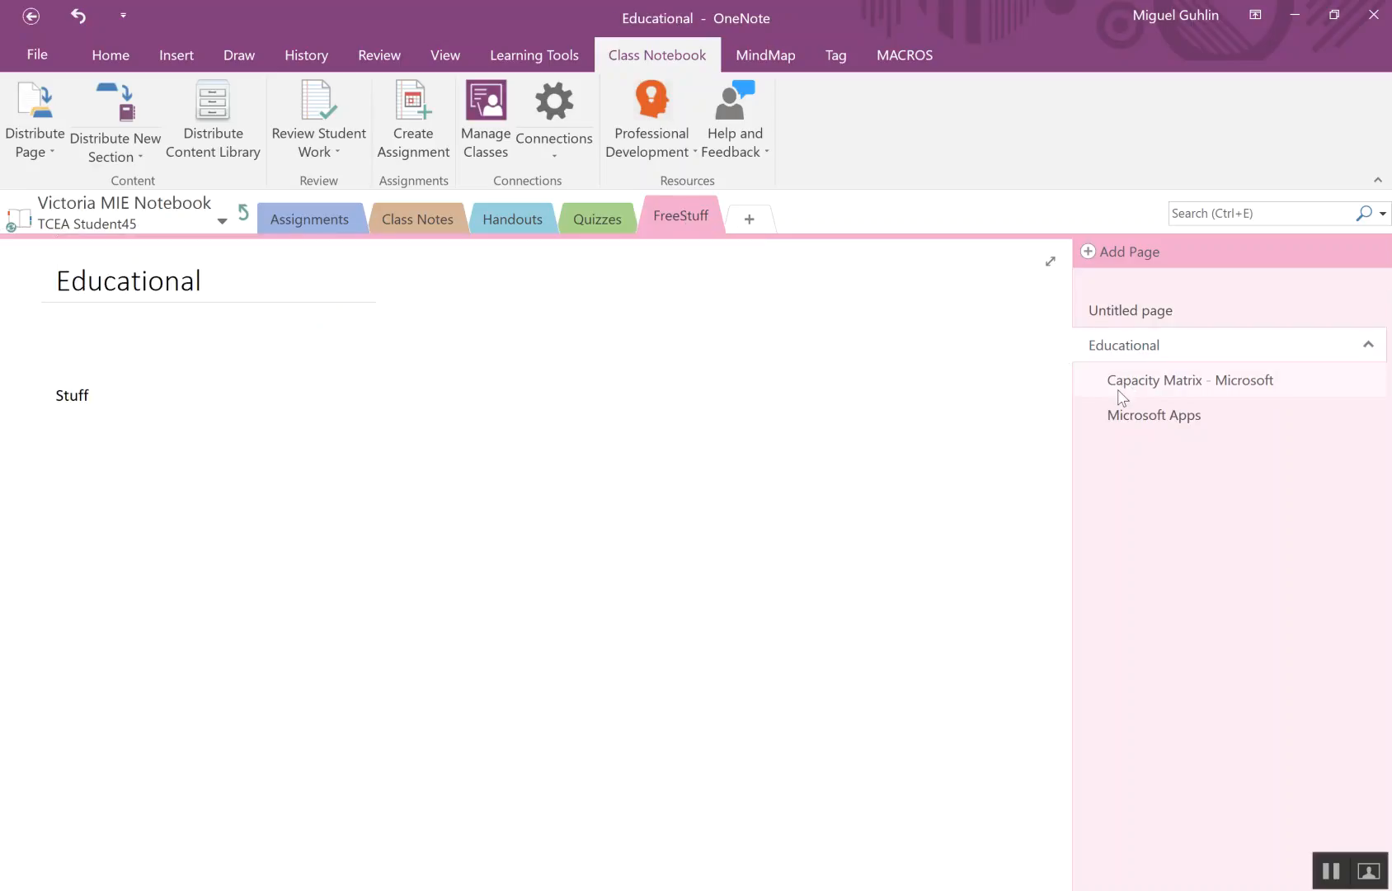
{"action": "left_click", "coordinate": [1120, 391]}
{"action": "left_click", "coordinate": [1104, 415]}
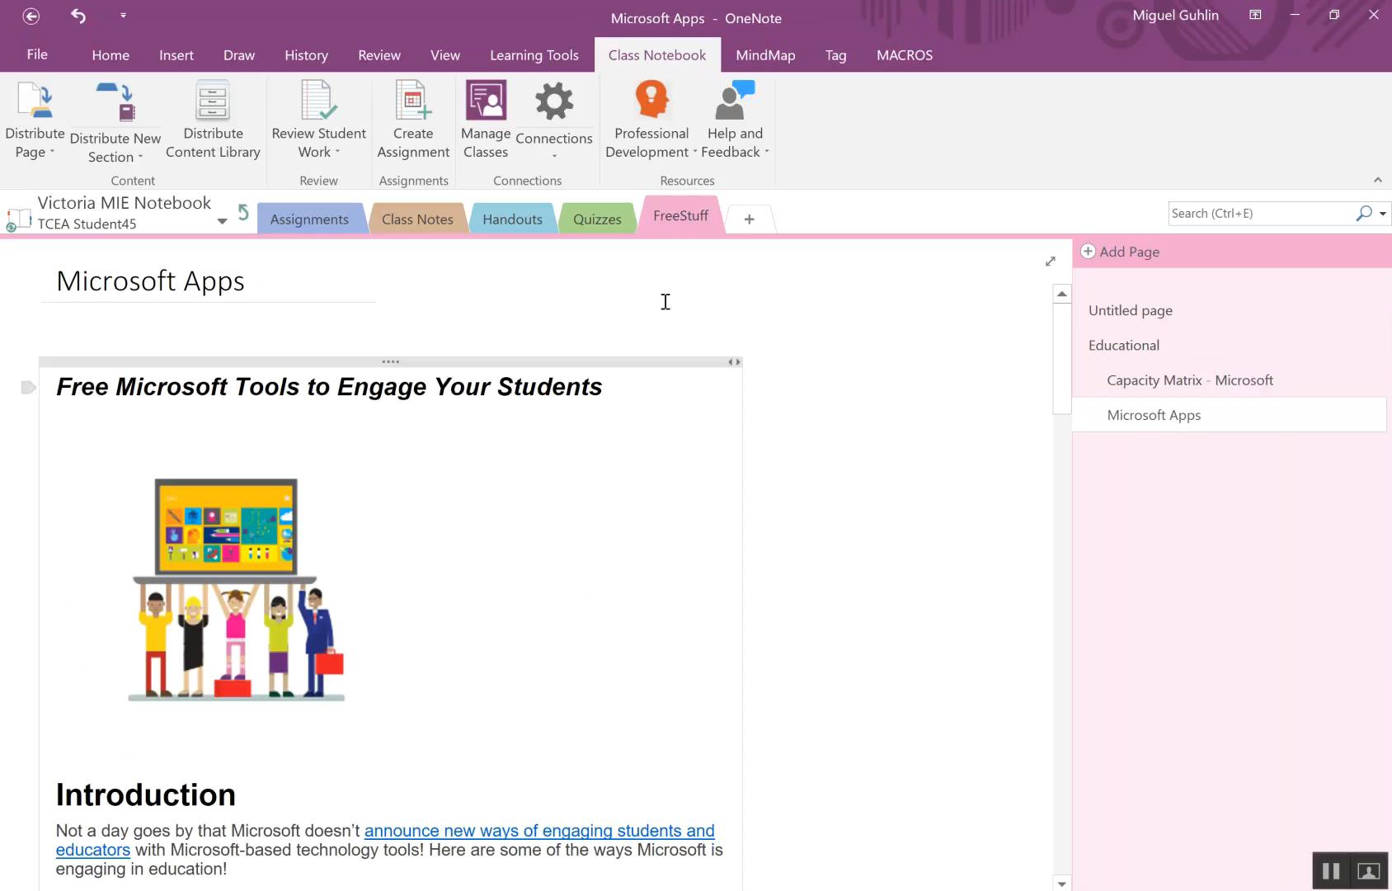
- Review the same distributed pages in TCEA Student46's FreeStuff section and return to the notebook's Welcome page
{"action": "left_click", "coordinate": [244, 216]}
{"action": "left_click", "coordinate": [981, 218]}
{"action": "left_click", "coordinate": [1118, 347]}
{"action": "left_click", "coordinate": [1123, 392]}
{"action": "left_click", "coordinate": [1115, 415]}
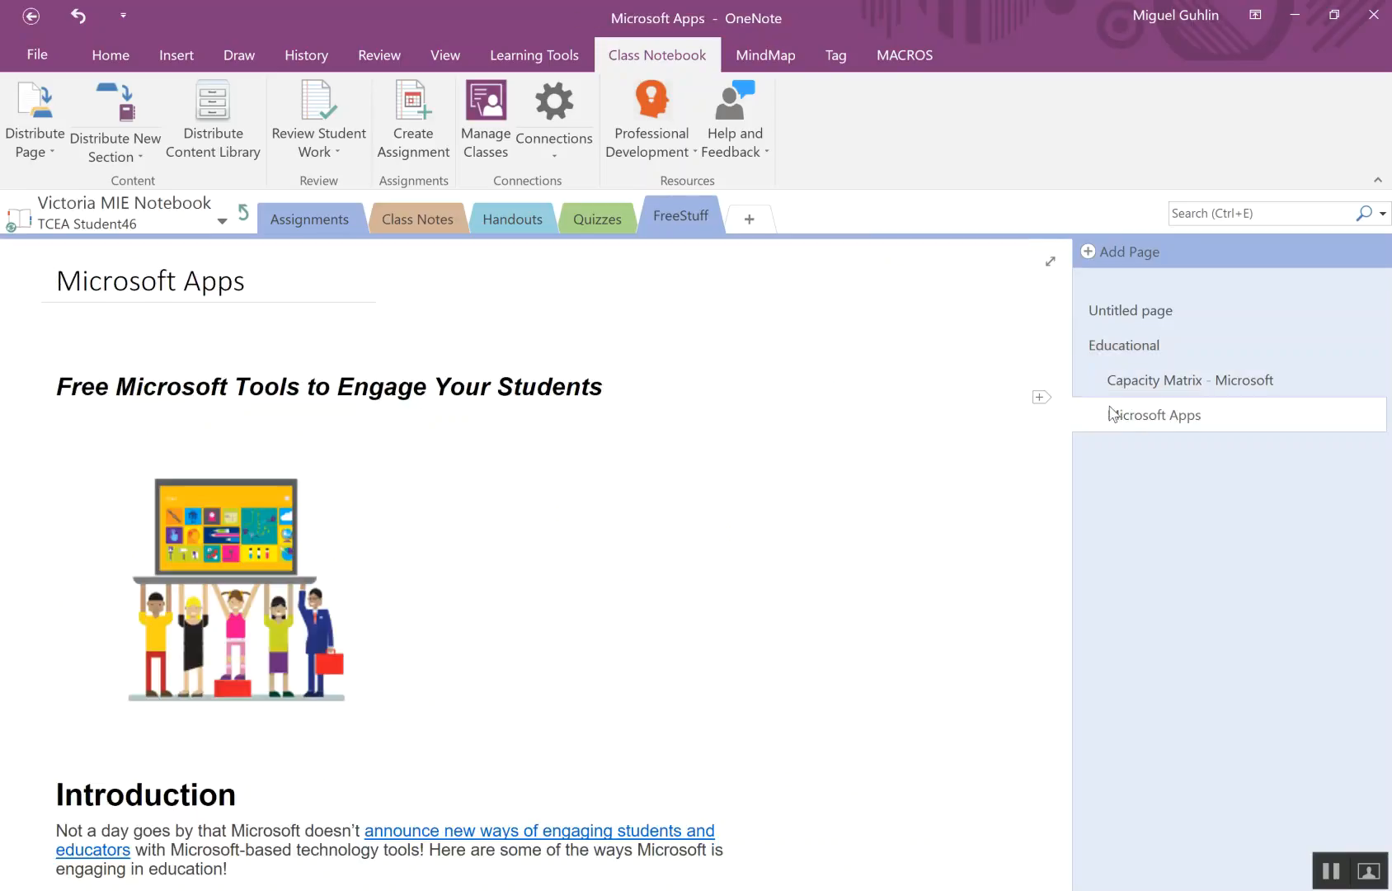
{"action": "left_click", "coordinate": [244, 213]}
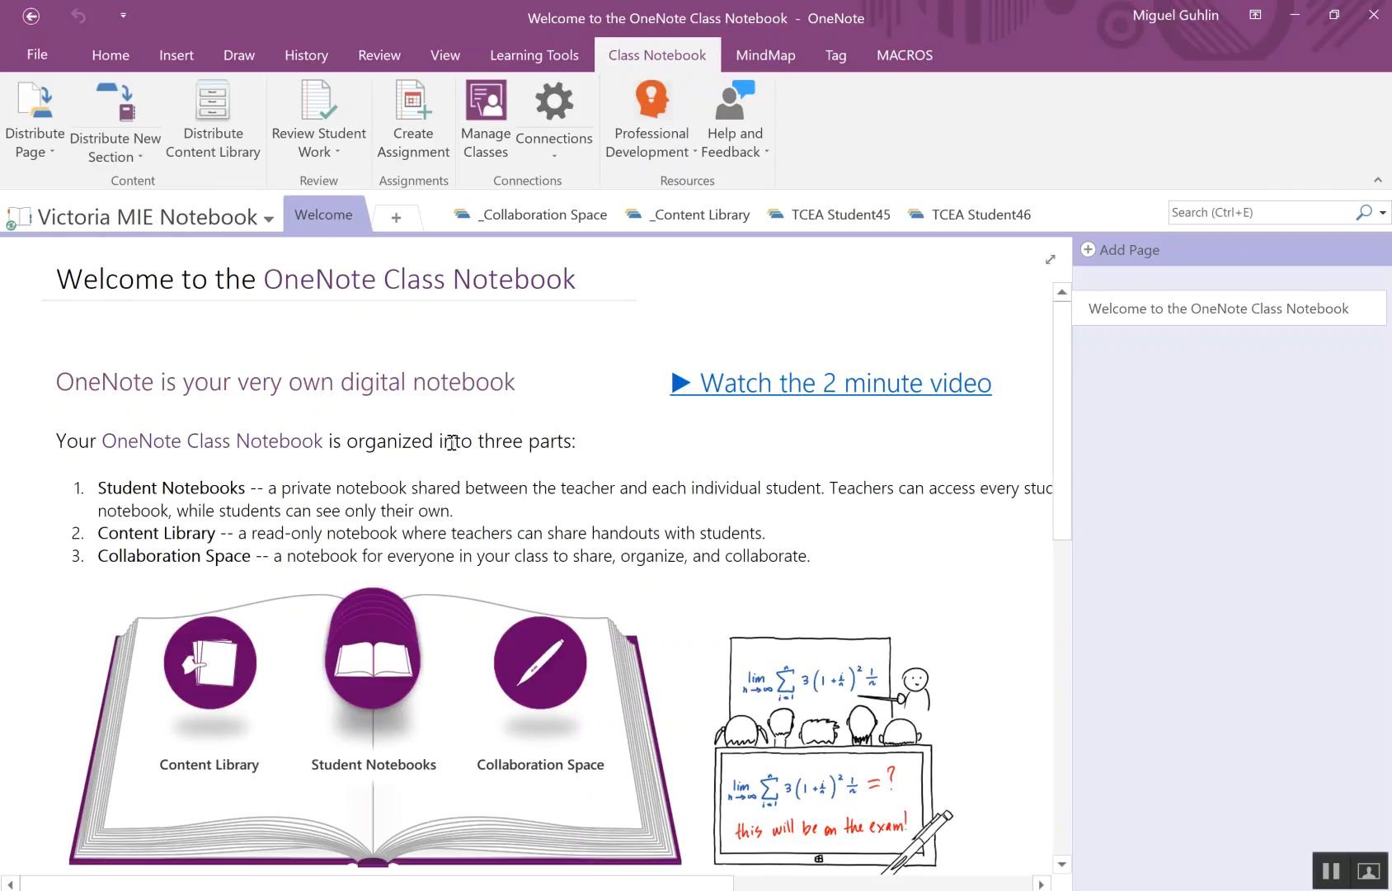
- Switch to the Twitter conversation in the browser and reread the questions about distributing sections and creating student copies
{"action": "left_click", "coordinate": [1296, 14]}
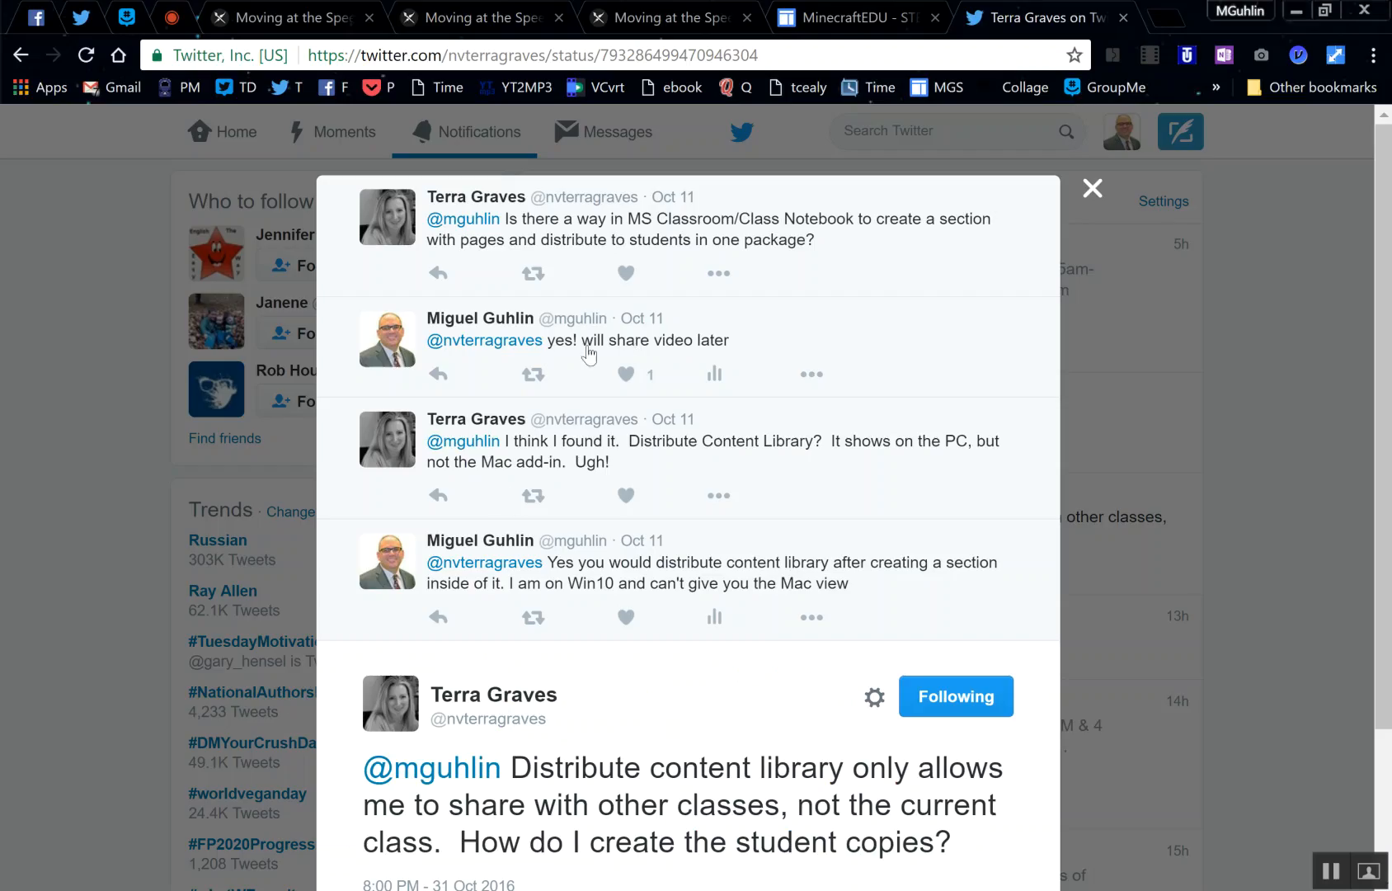
{"action": "scroll", "coordinate": [797, 541], "scroll_direction": "down", "scroll_amount": 1}
{"action": "scroll", "coordinate": [797, 540], "scroll_direction": "up", "scroll_amount": 1}
{"action": "scroll", "coordinate": [678, 471], "scroll_direction": "down", "scroll_amount": 2}
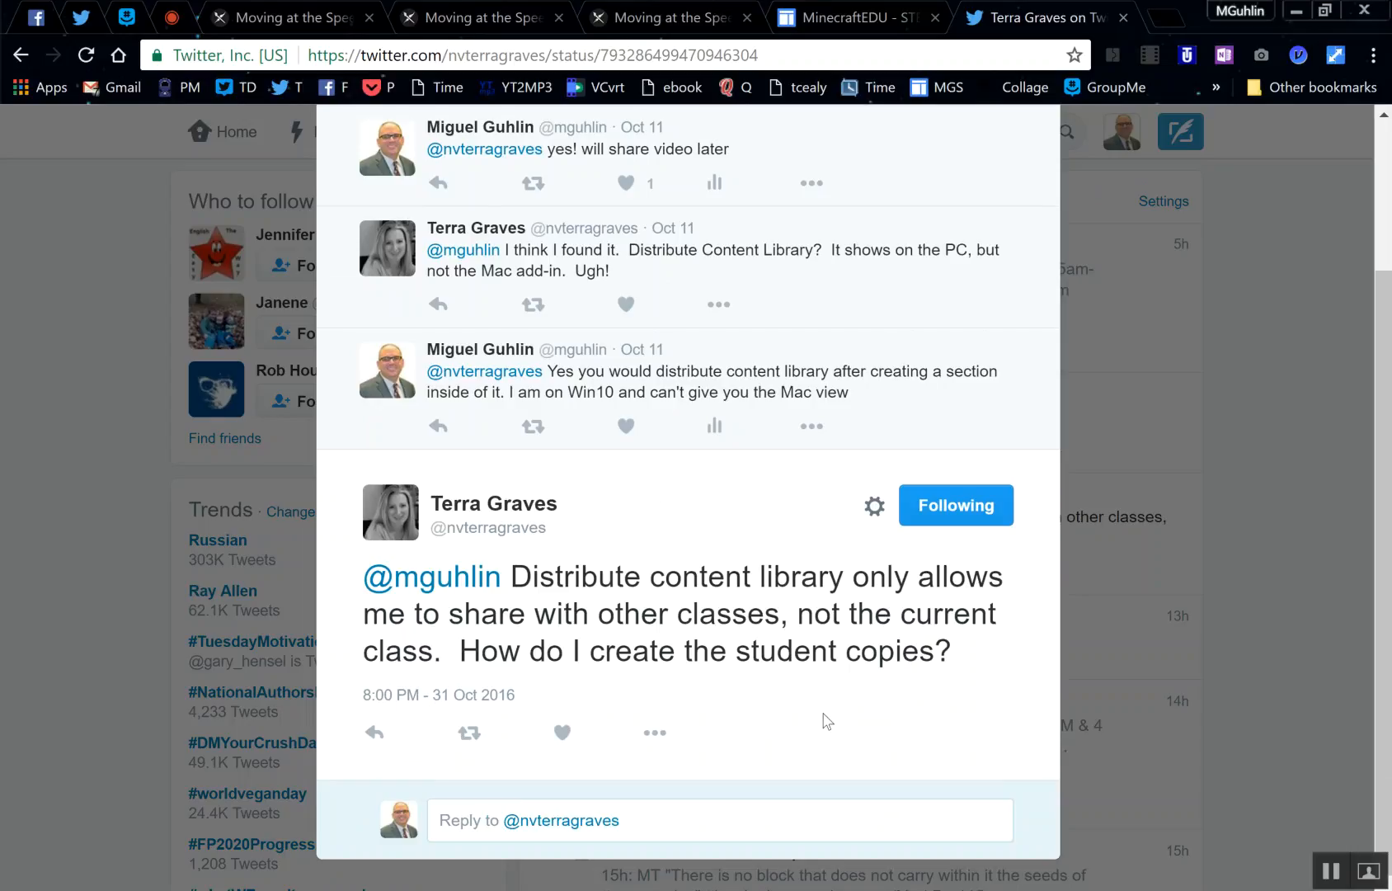
{"action": "scroll", "coordinate": [701, 691], "scroll_direction": "up", "scroll_amount": 2}
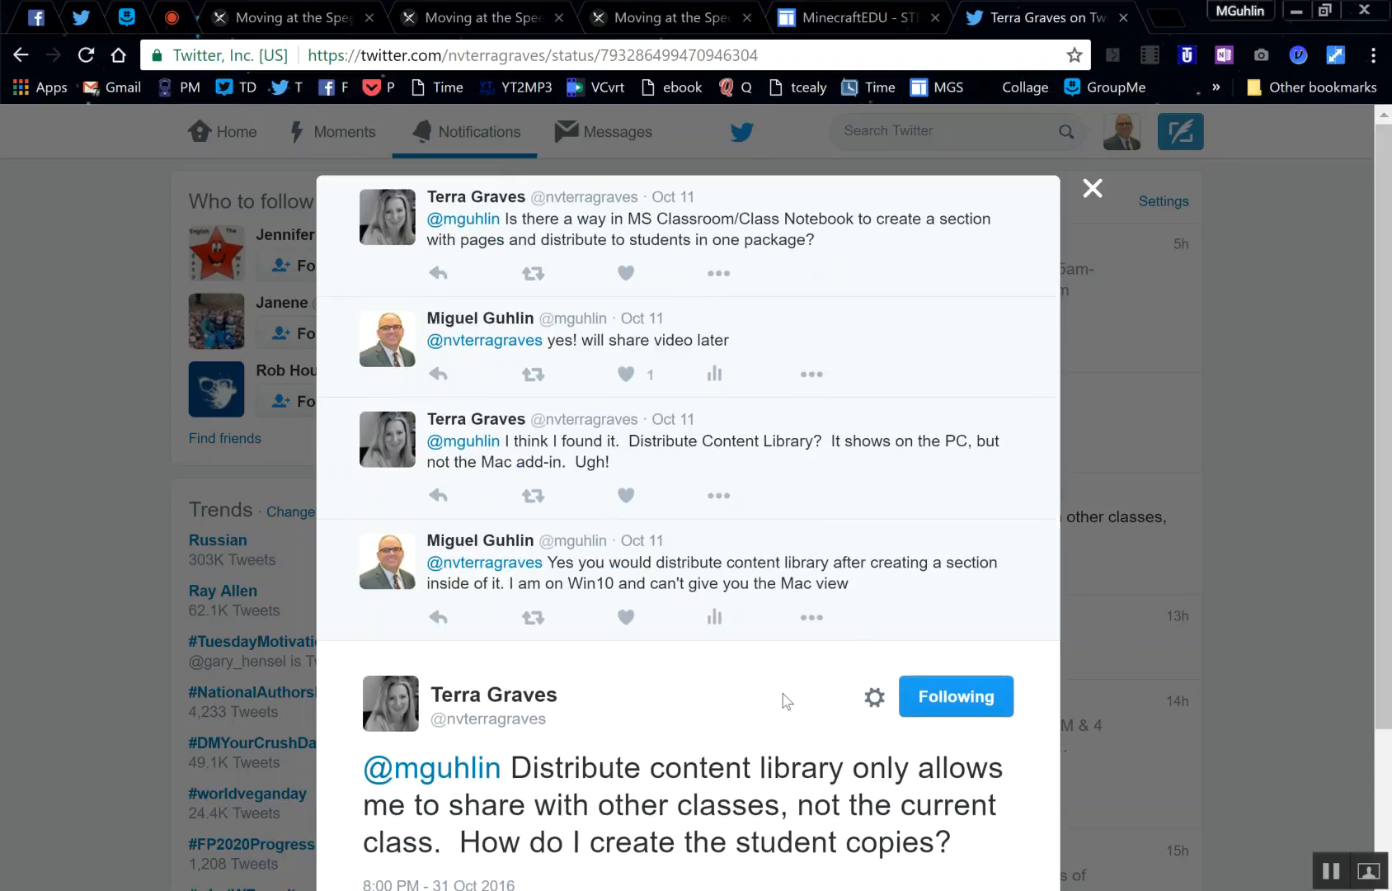
{"action": "scroll", "coordinate": [577, 705], "scroll_direction": "down", "scroll_amount": 1}
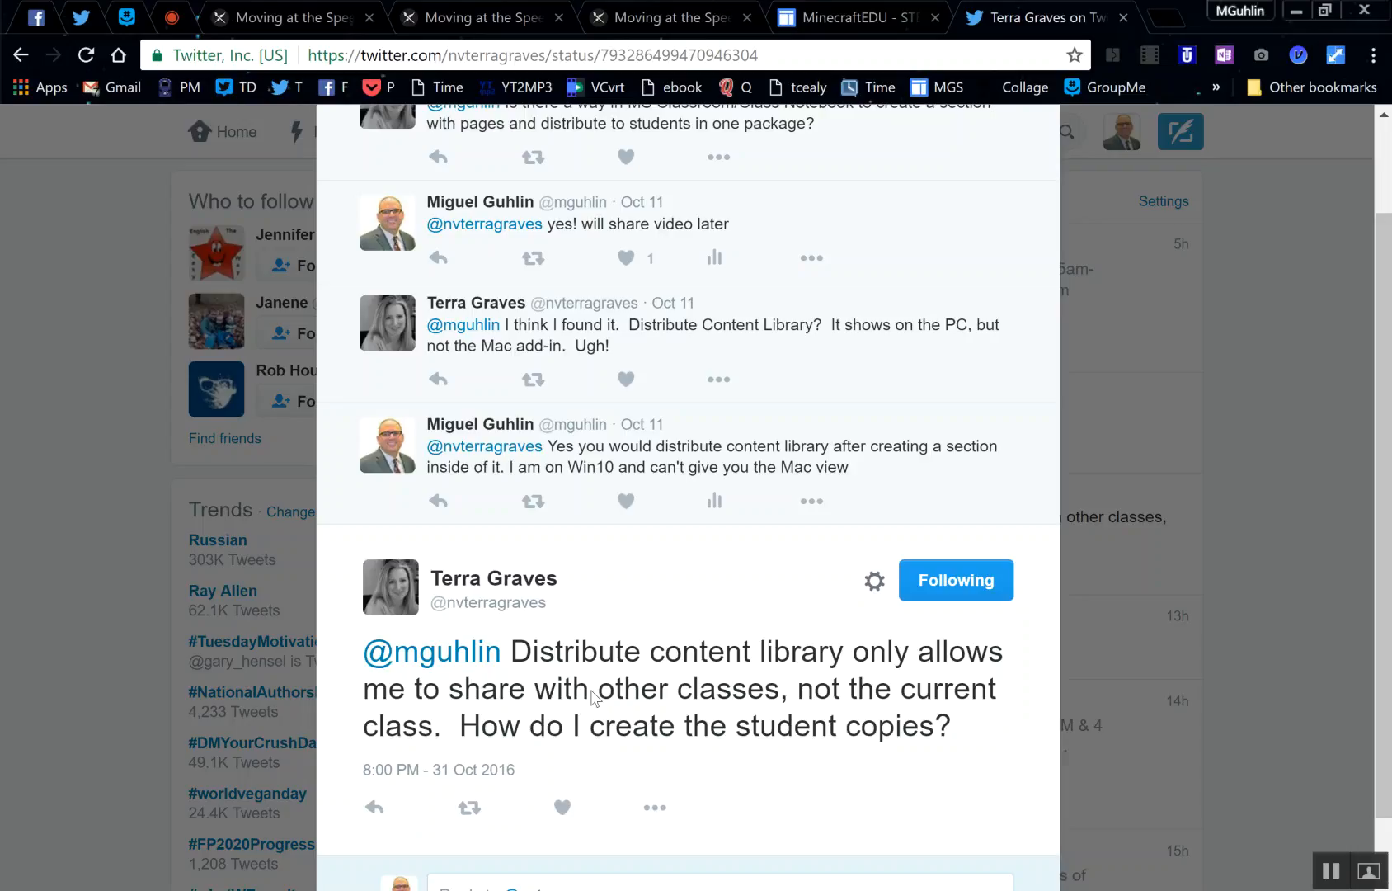
{"action": "scroll", "coordinate": [594, 697], "scroll_direction": "up", "scroll_amount": 2}
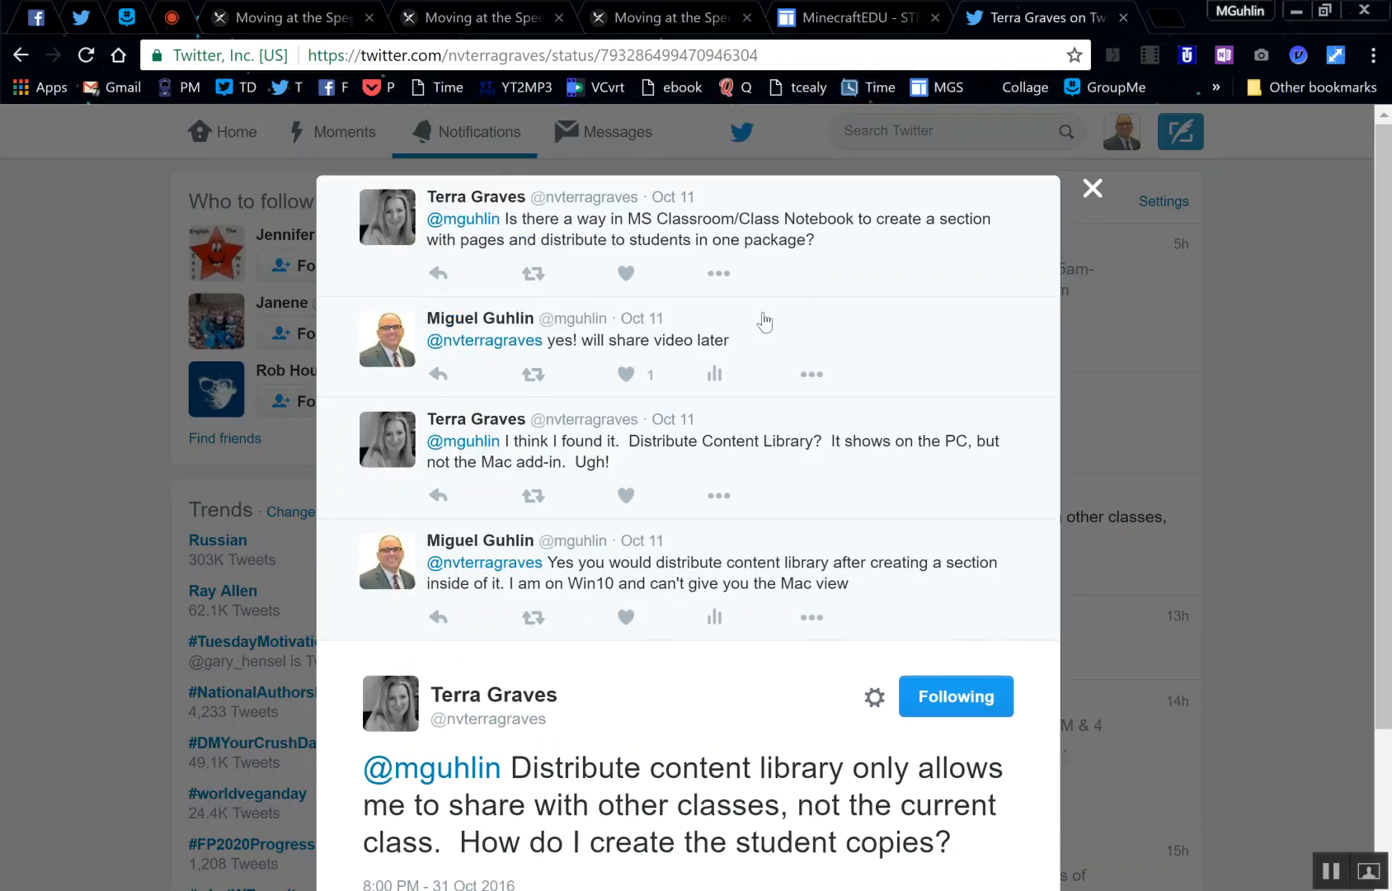
{"action": "scroll", "coordinate": [717, 317], "scroll_direction": "down", "scroll_amount": 2}
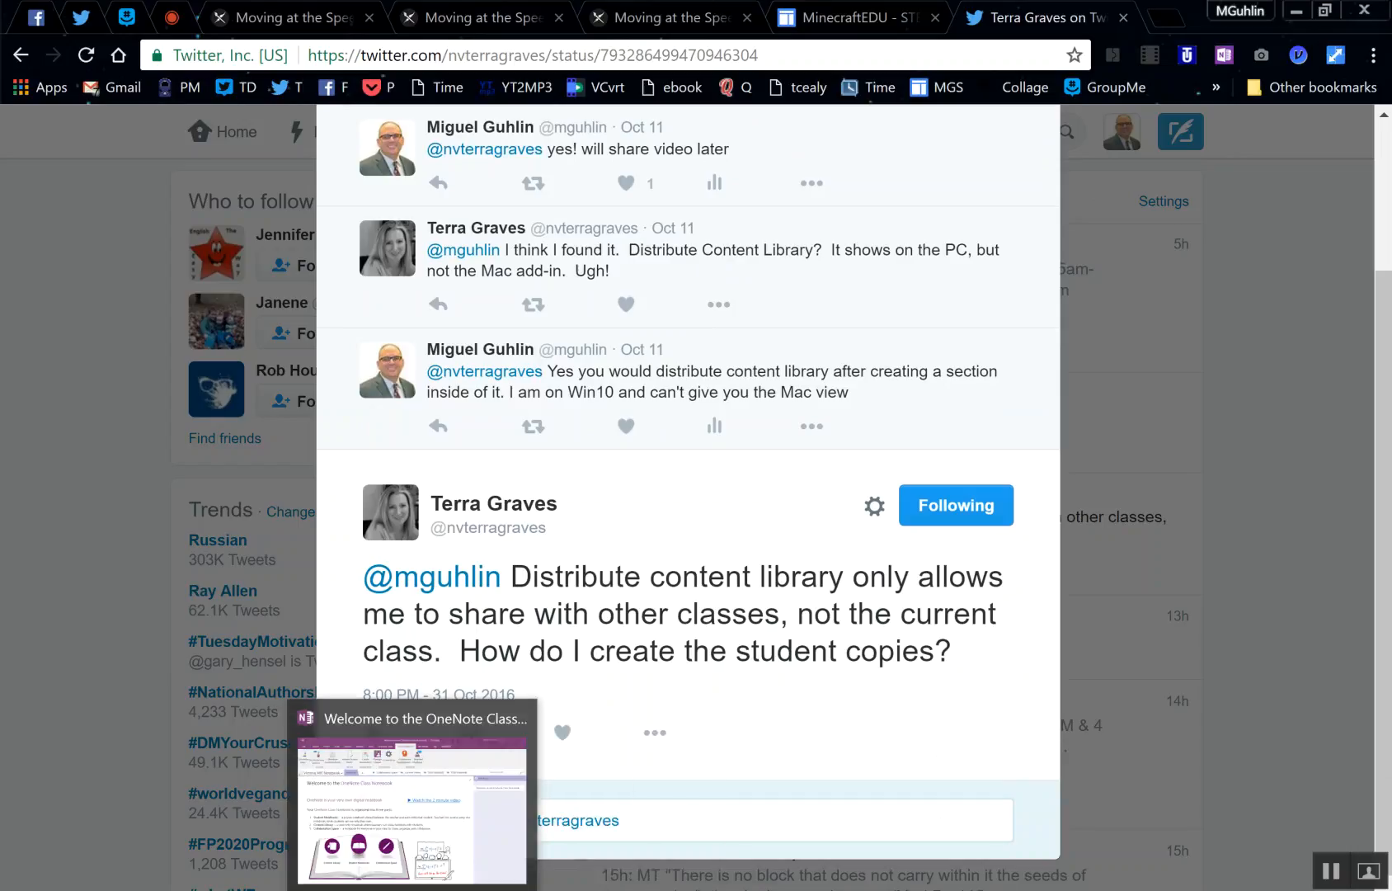
- Switch to OneNote and export the Content Library's Free Resources section to the Desktop as Free Resources.one in OneNote 2010-2016 Section format
{"action": "left_click", "coordinate": [414, 890]}
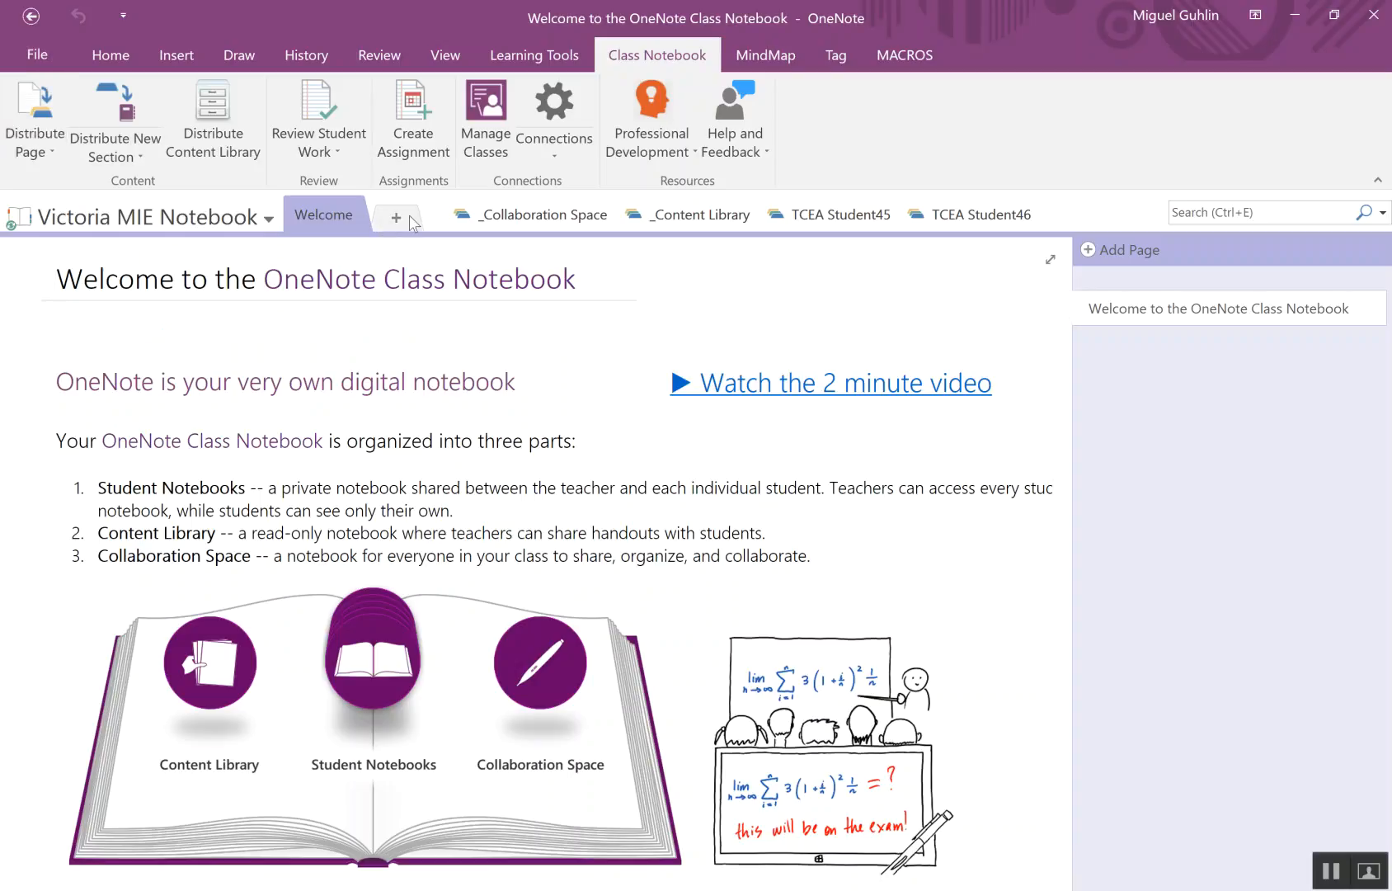
{"action": "left_click", "coordinate": [676, 216]}
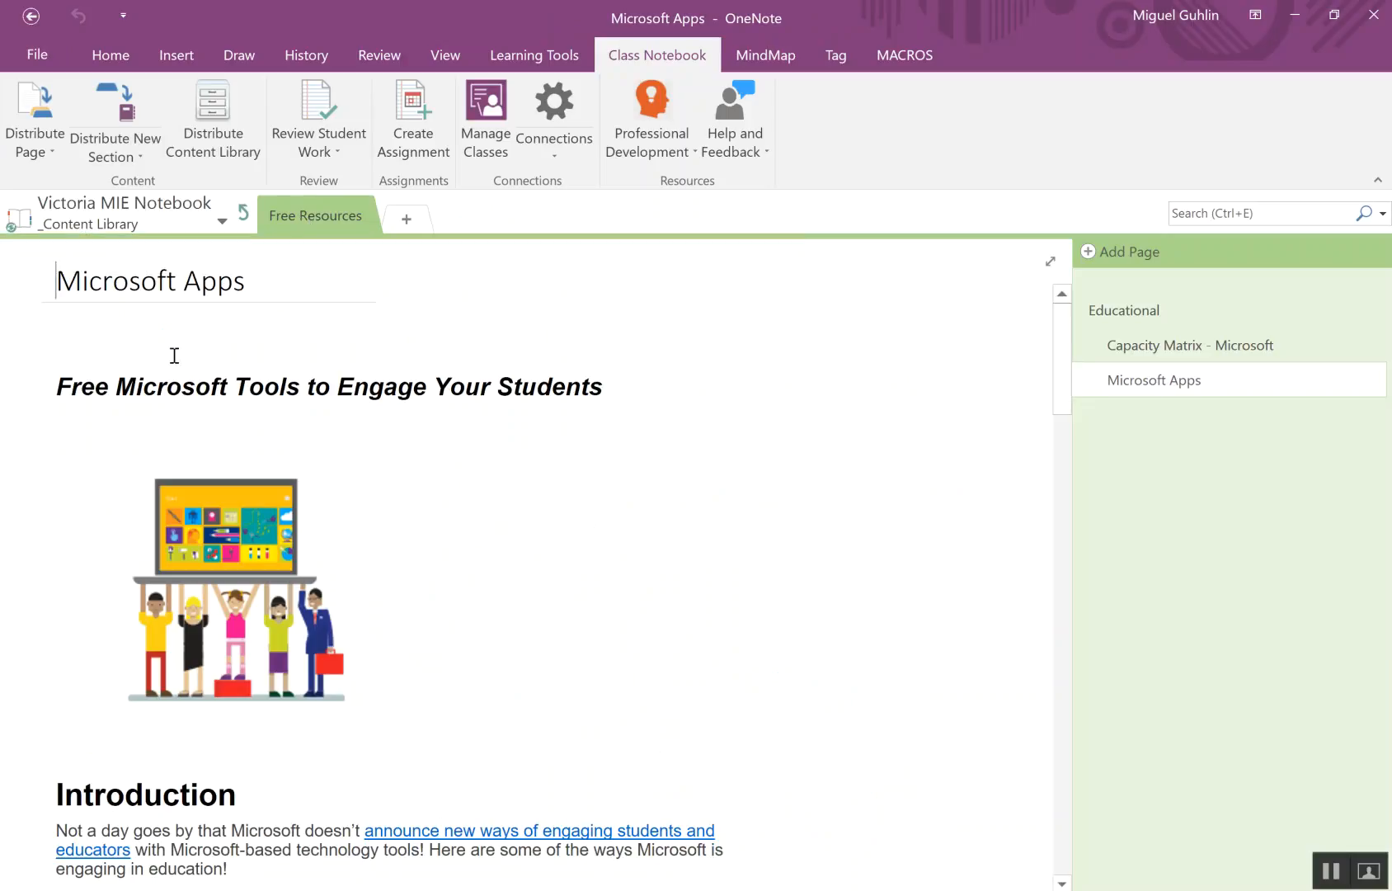
{"action": "left_click", "coordinate": [33, 52]}
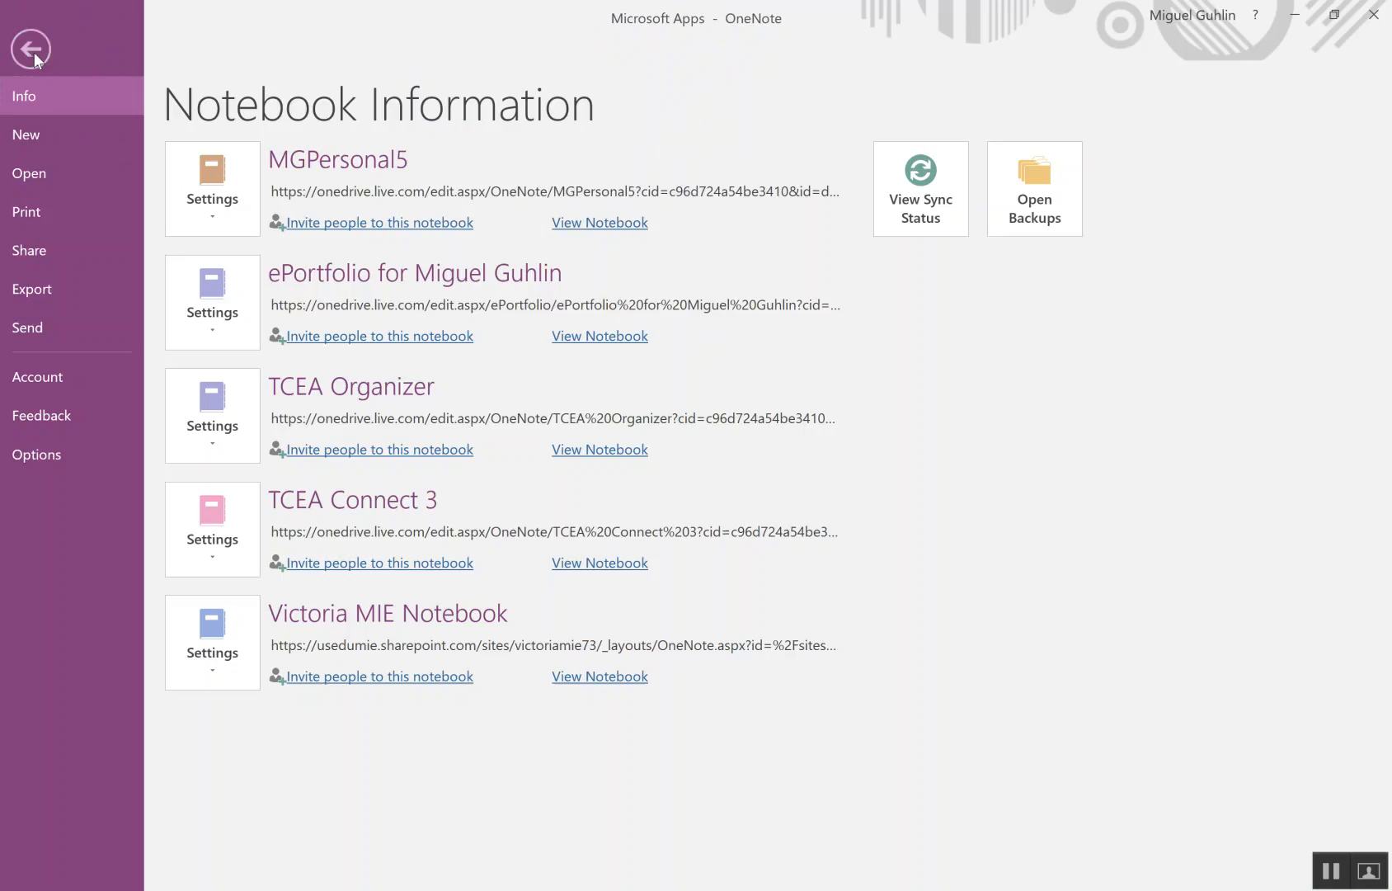
{"action": "left_click", "coordinate": [53, 287]}
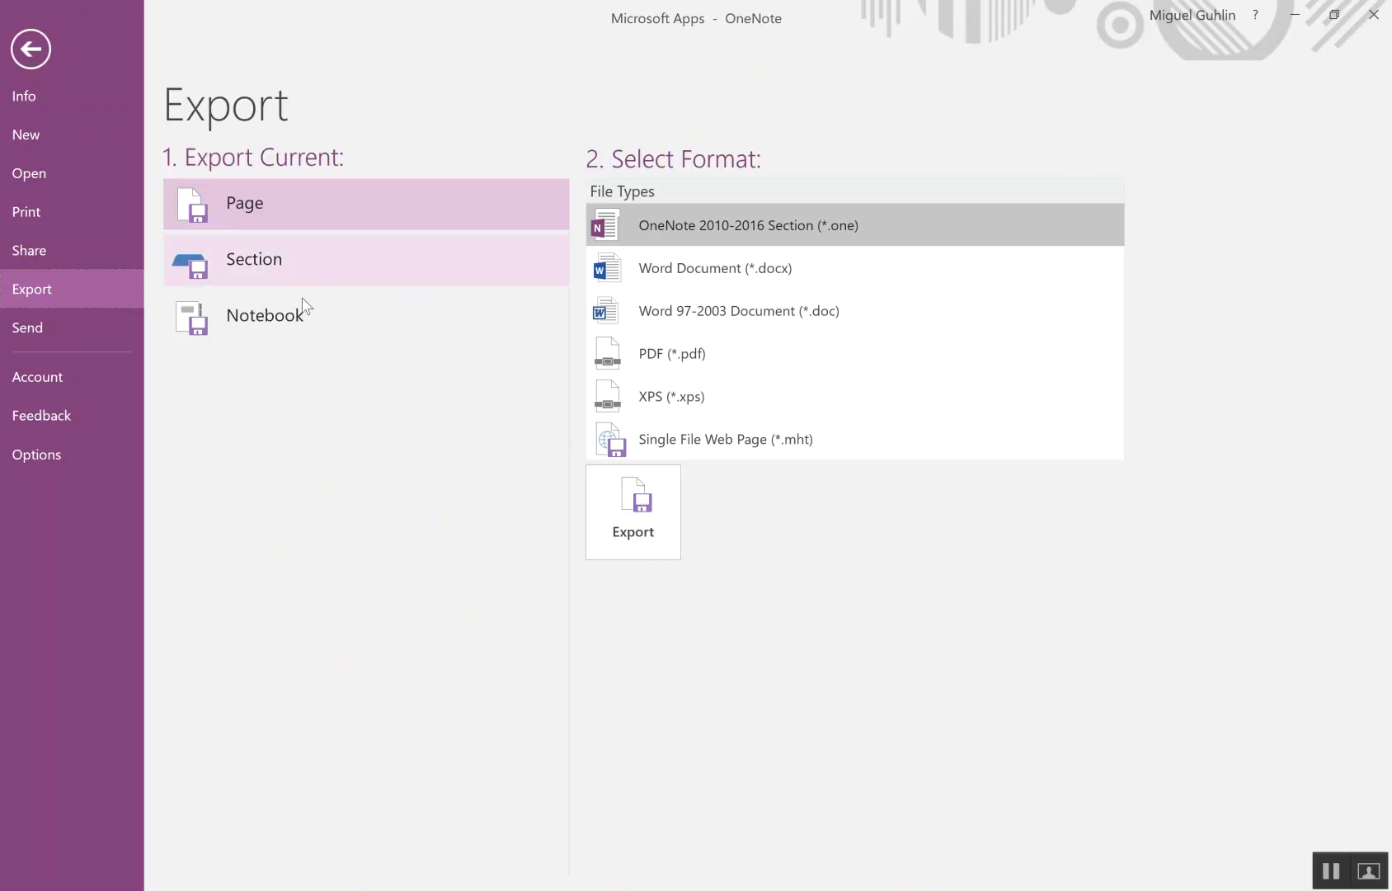
{"action": "left_click", "coordinate": [285, 264]}
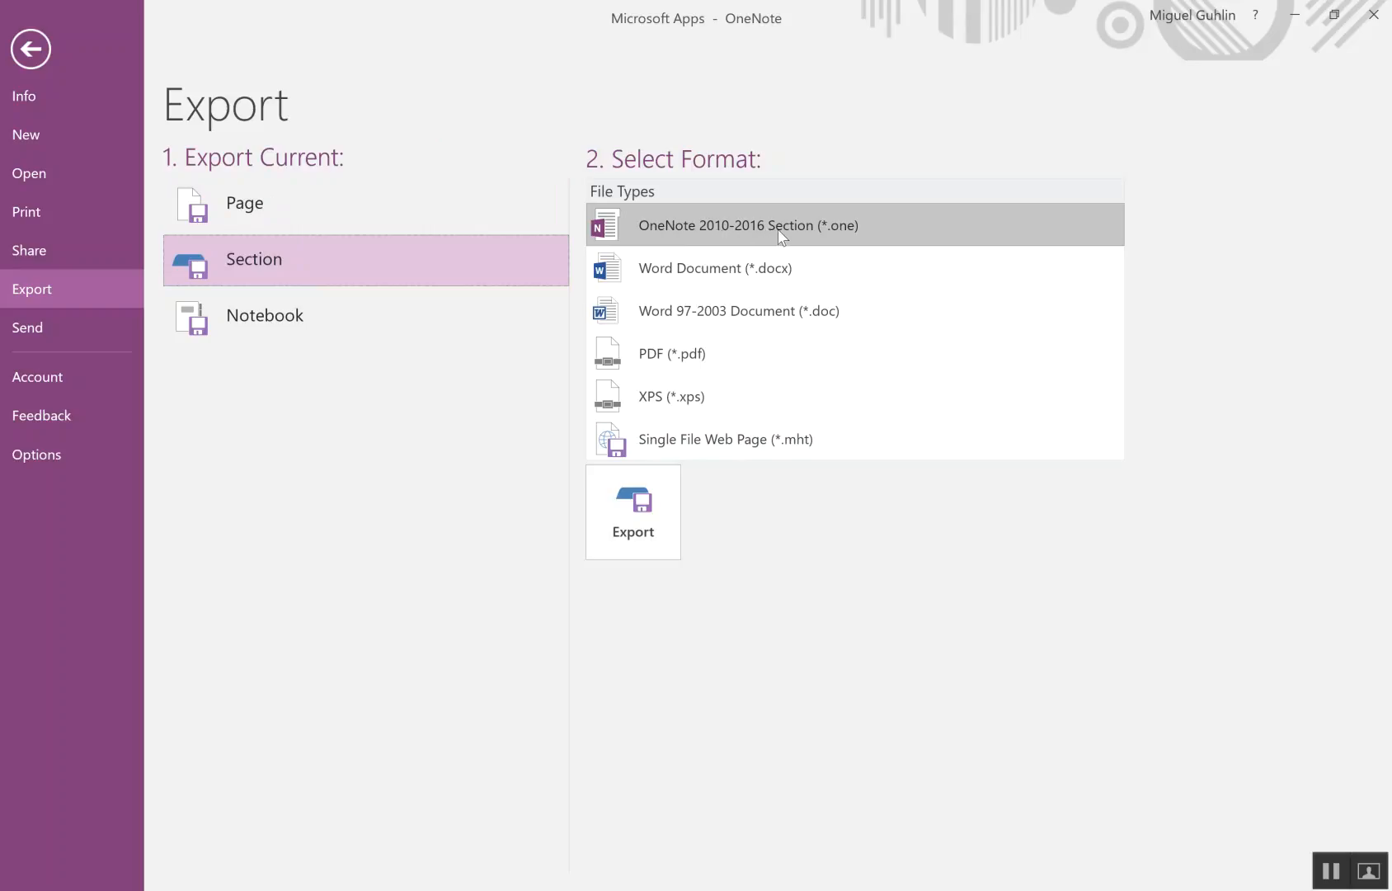
{"action": "left_click", "coordinate": [645, 512]}
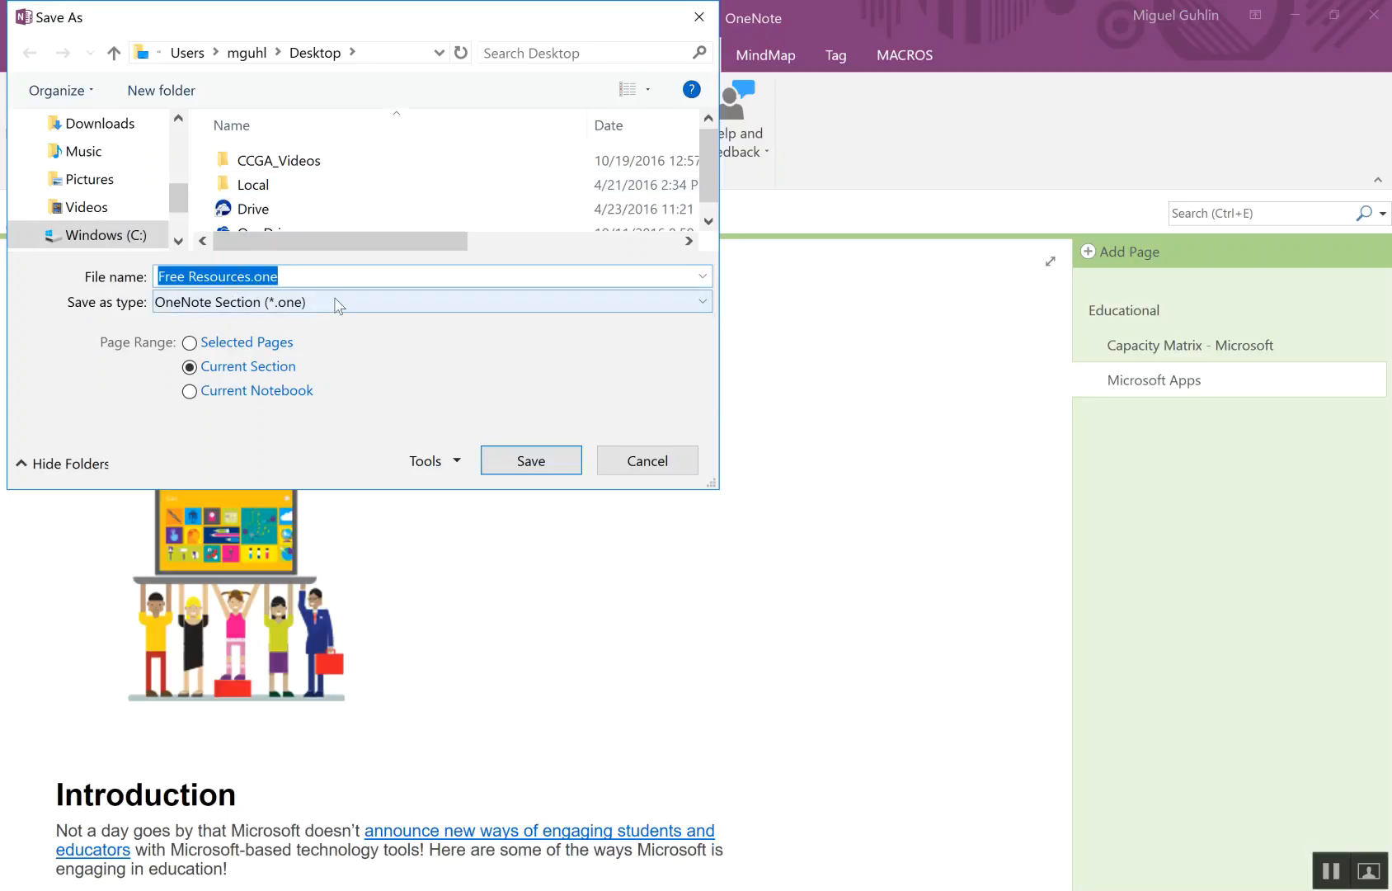
{"action": "left_click", "coordinate": [532, 461]}
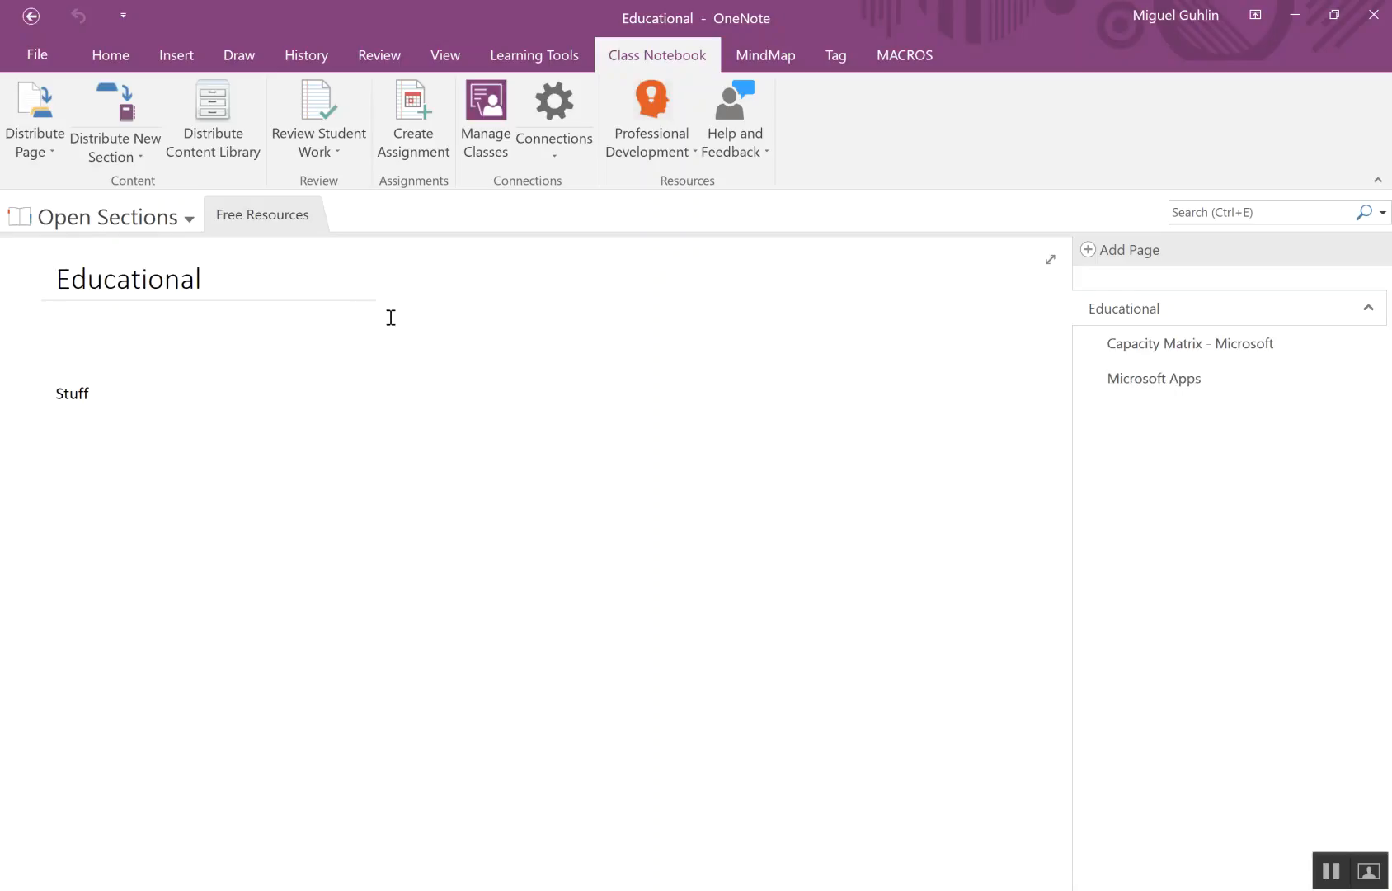
- Examine the notebooks offered as destinations for moving or copying the opened Free Resources section, and leave without moving or copying it
{"action": "left_click", "coordinate": [169, 219]}
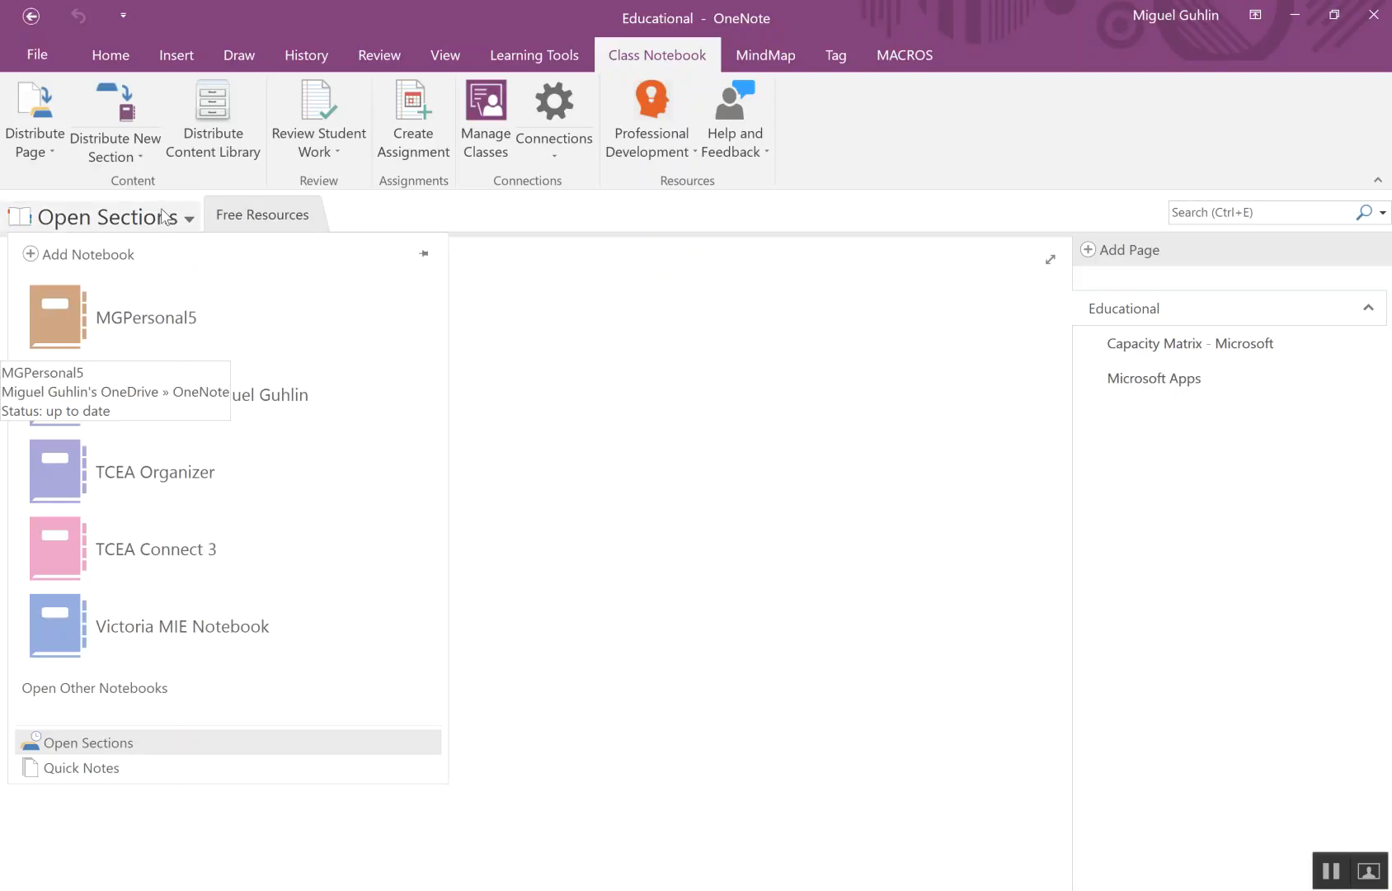
{"action": "left_click", "coordinate": [264, 216]}
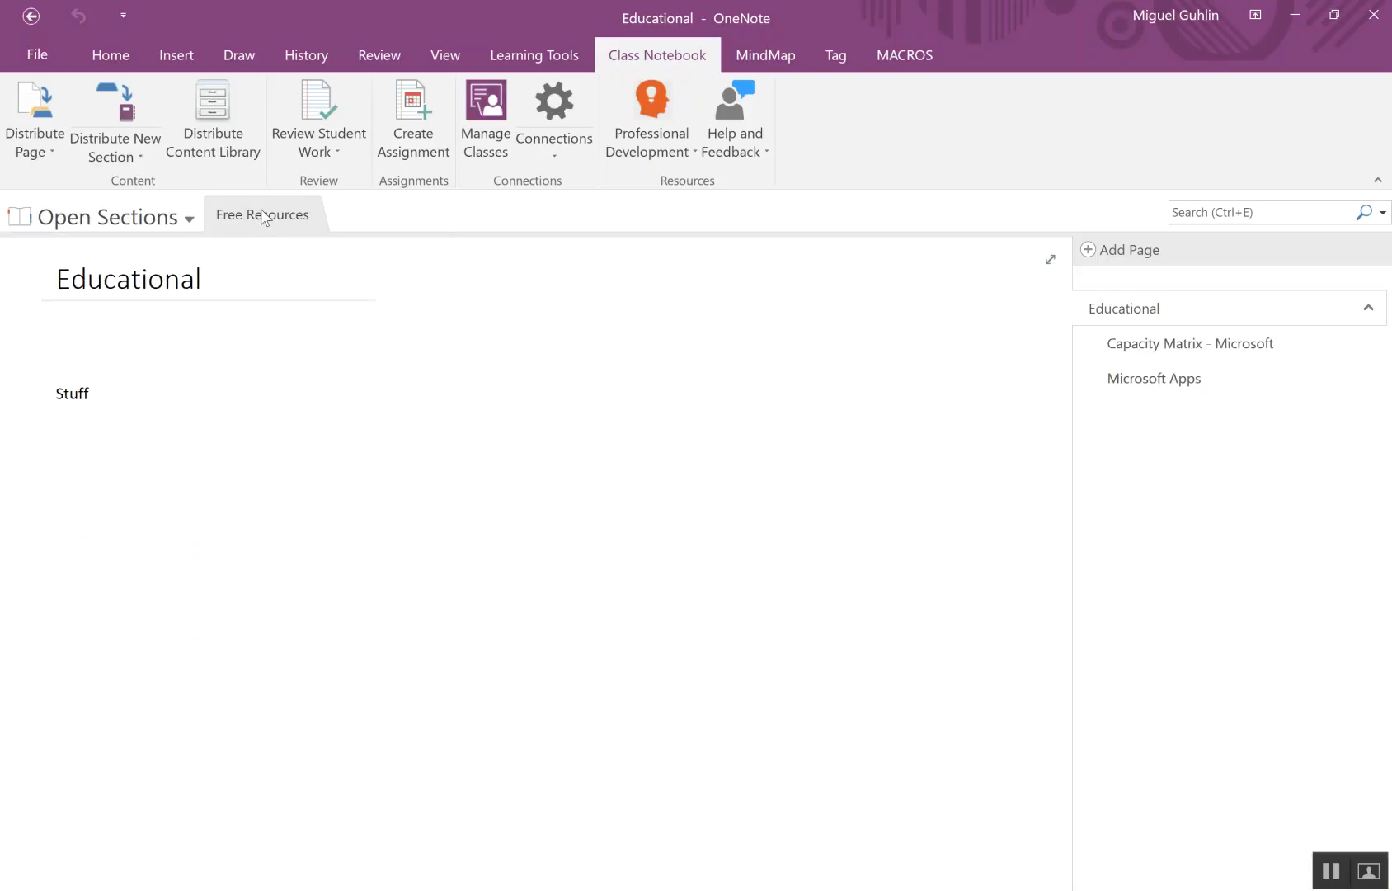
{"action": "left_click", "coordinate": [168, 221]}
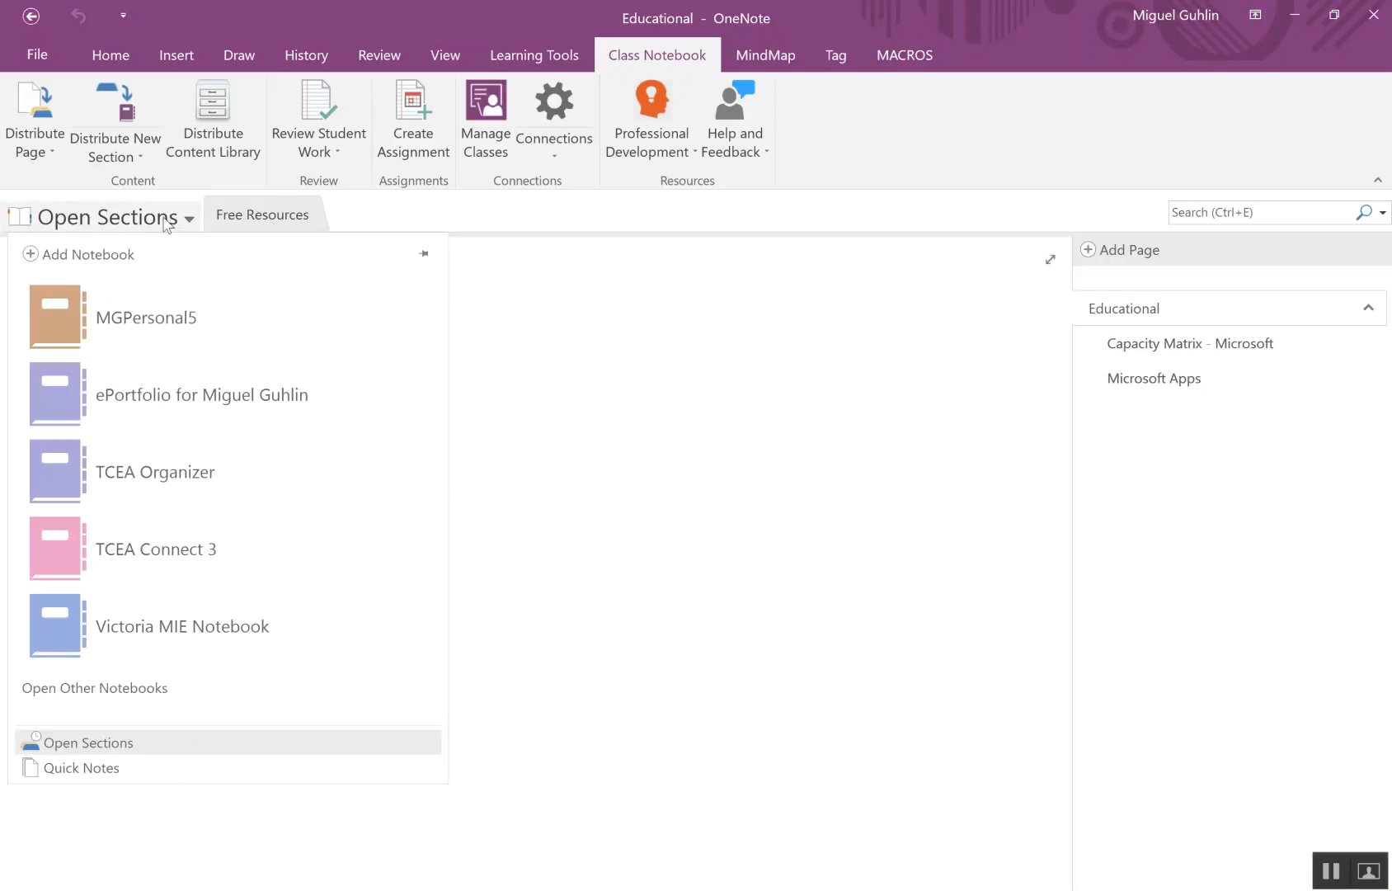
{"action": "left_click", "coordinate": [268, 213]}
{"action": "right_click", "coordinate": [260, 214]}
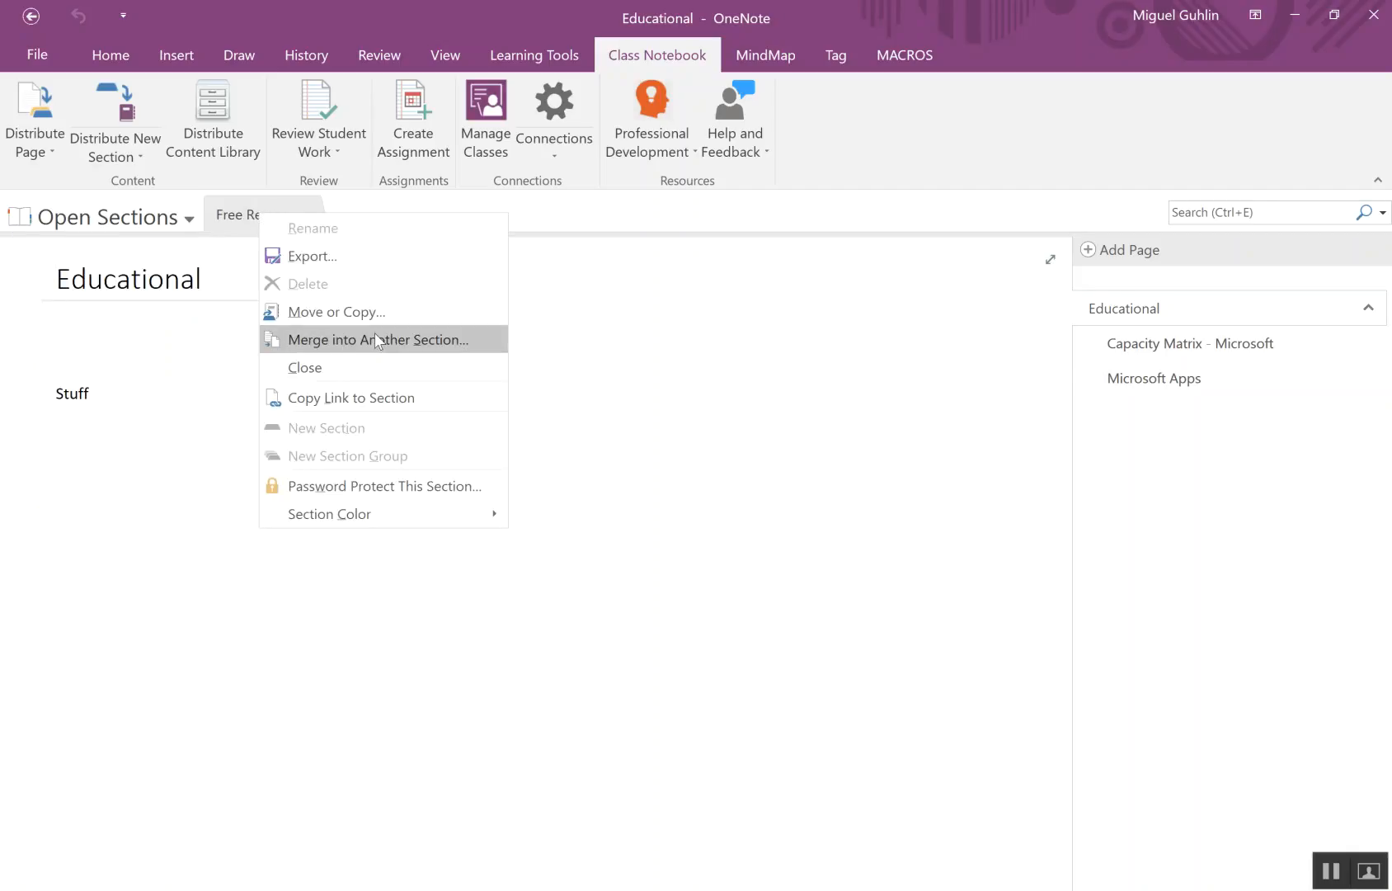
{"action": "left_click", "coordinate": [359, 314]}
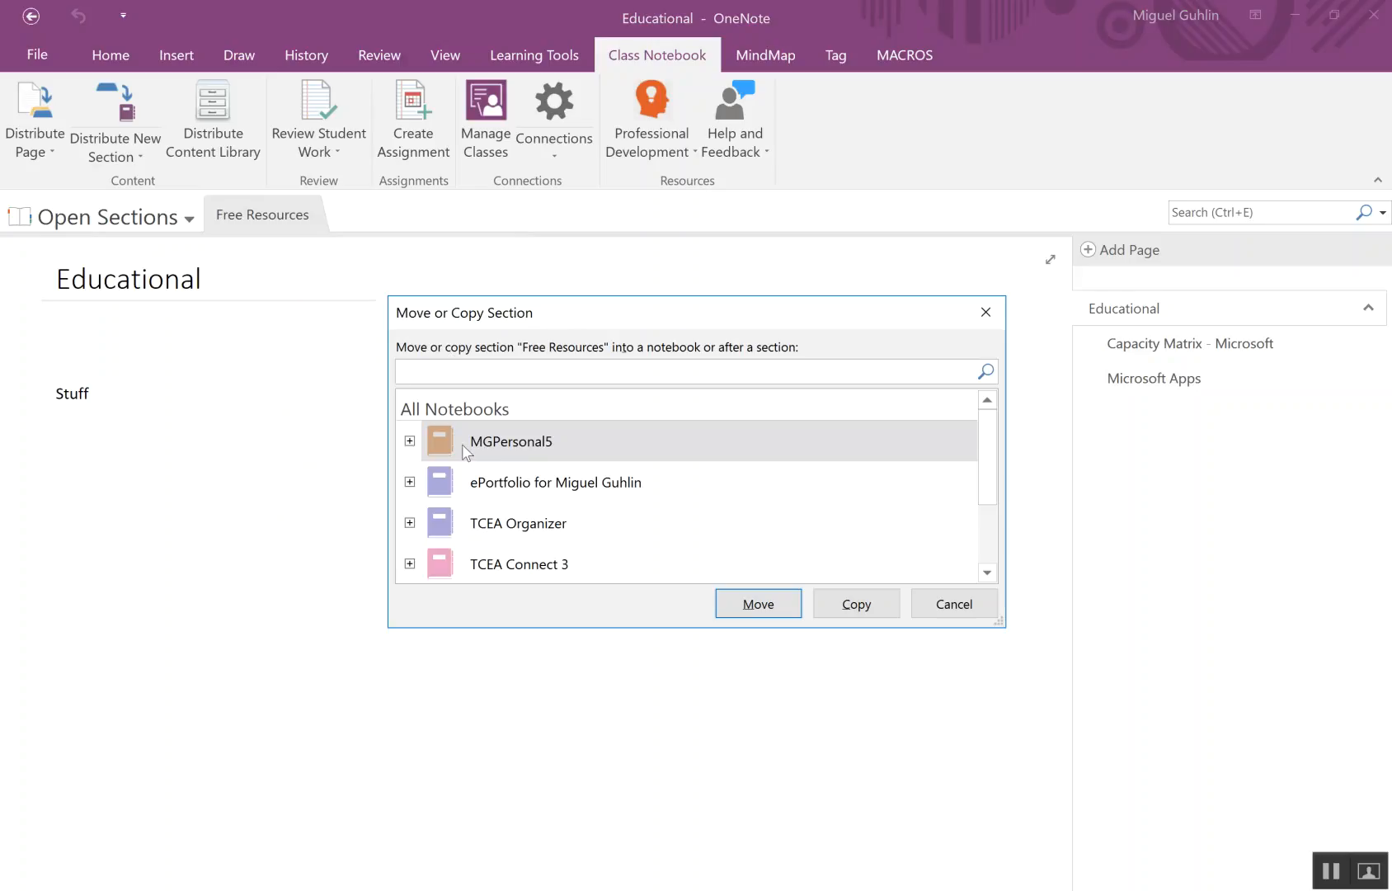
{"action": "scroll", "coordinate": [463, 443], "scroll_direction": "down", "scroll_amount": 2}
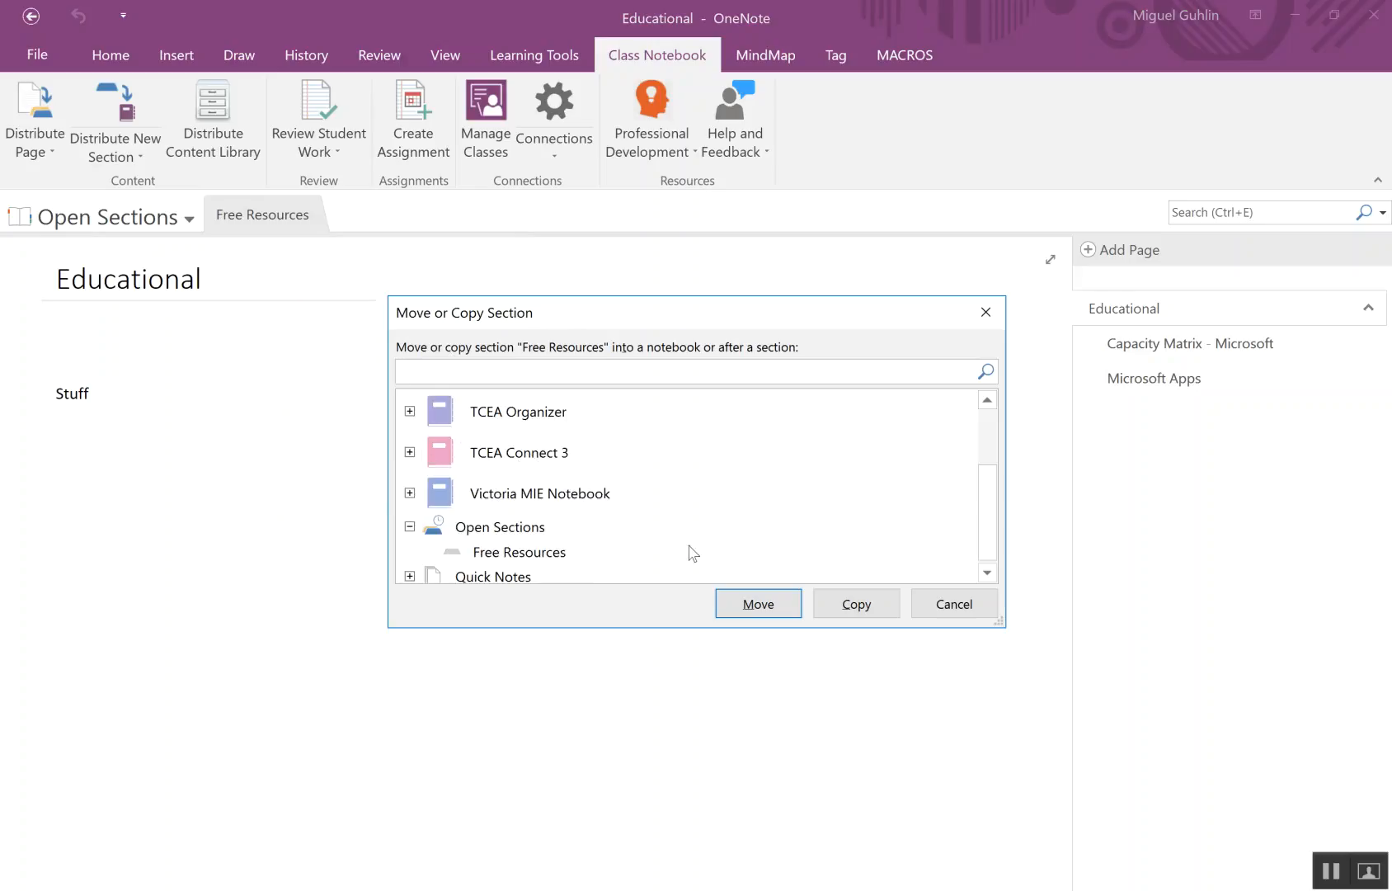
{"action": "left_click", "coordinate": [968, 600]}
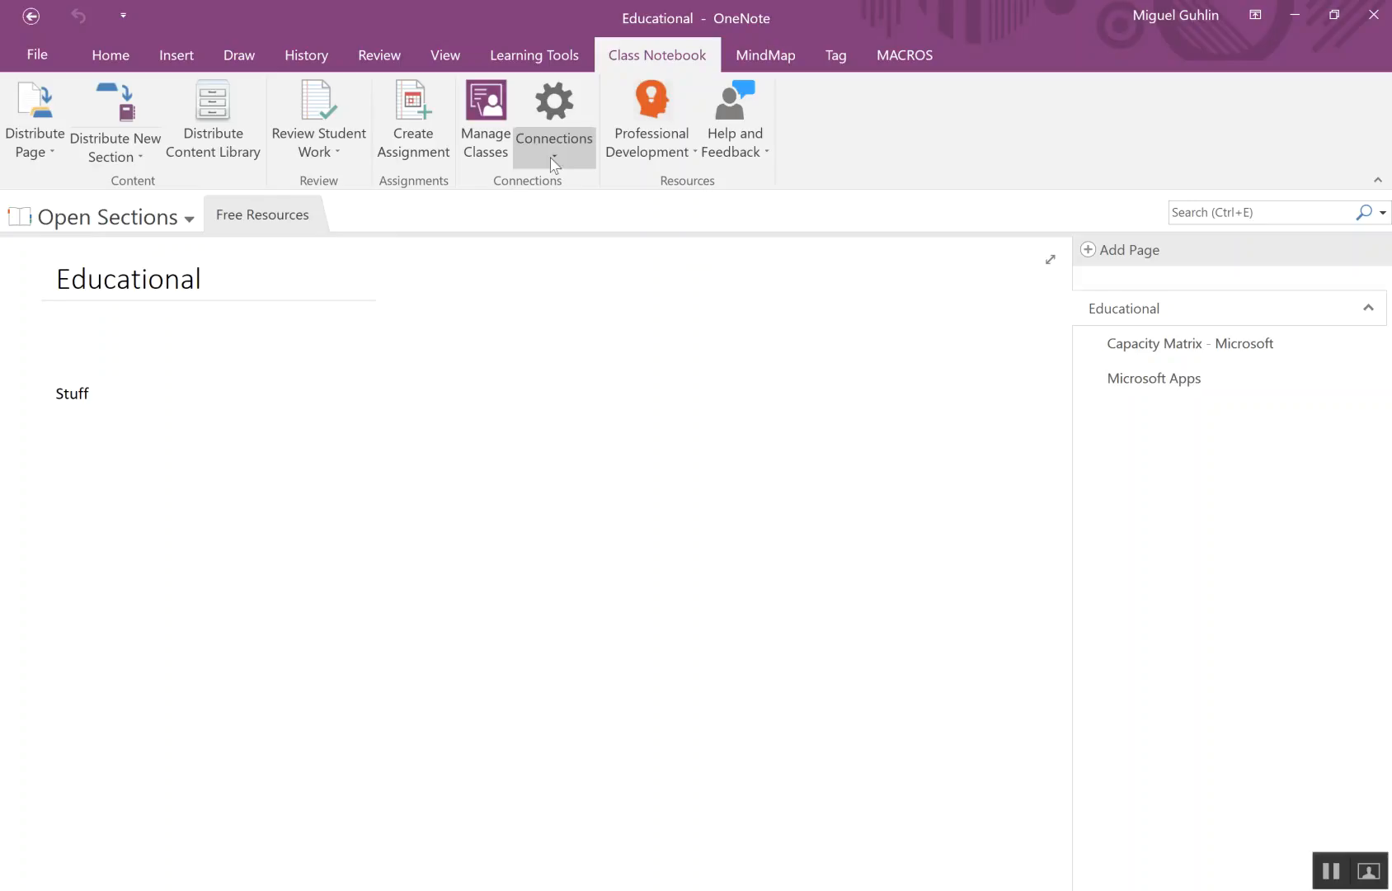
- Return to the Victoria MIE Notebook's Content Library and bring up the class notebook Connections options
{"action": "left_click", "coordinate": [149, 221]}
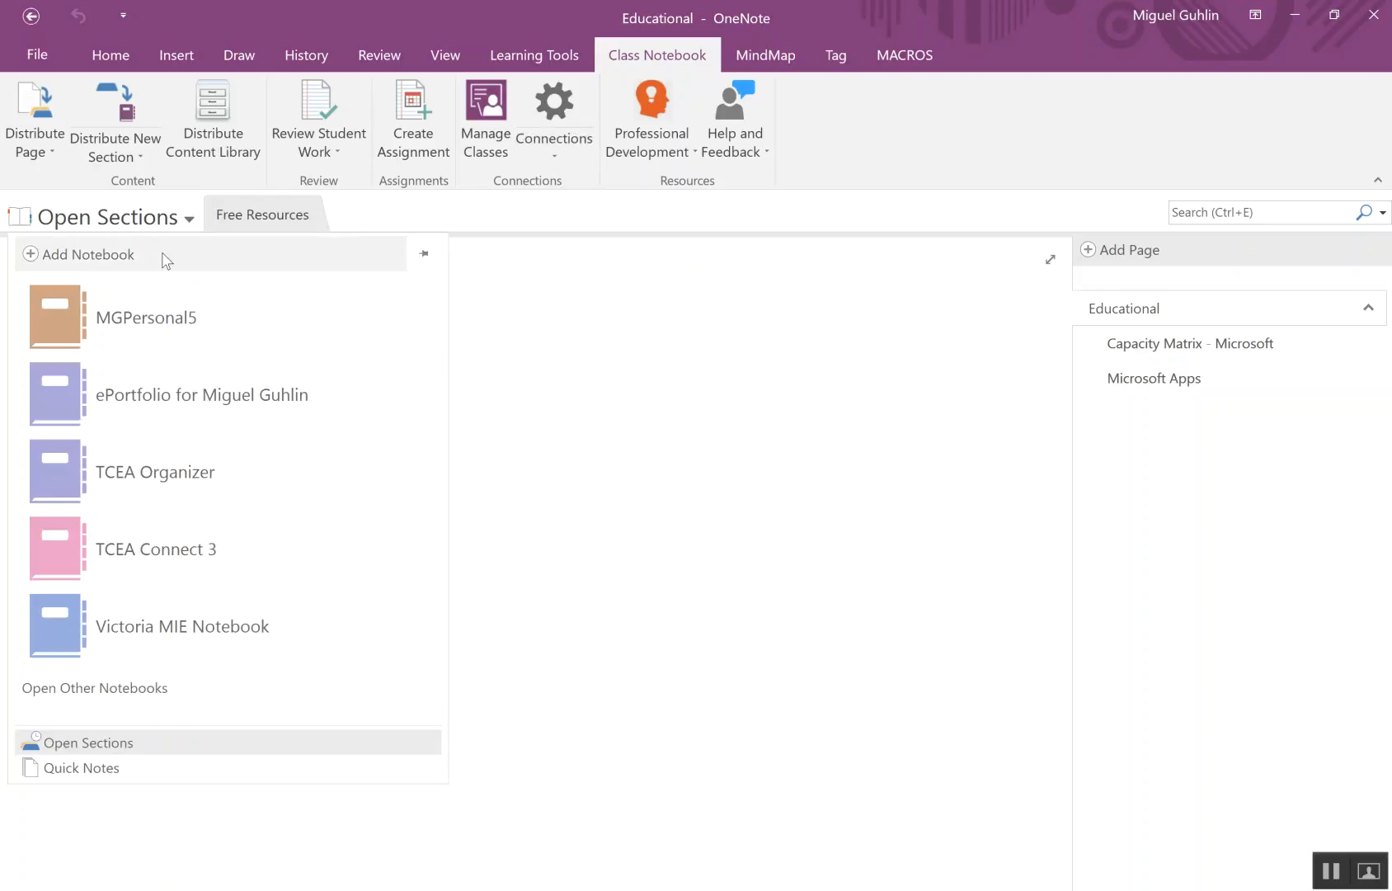
{"action": "left_click", "coordinate": [367, 605]}
{"action": "left_click", "coordinate": [558, 148]}
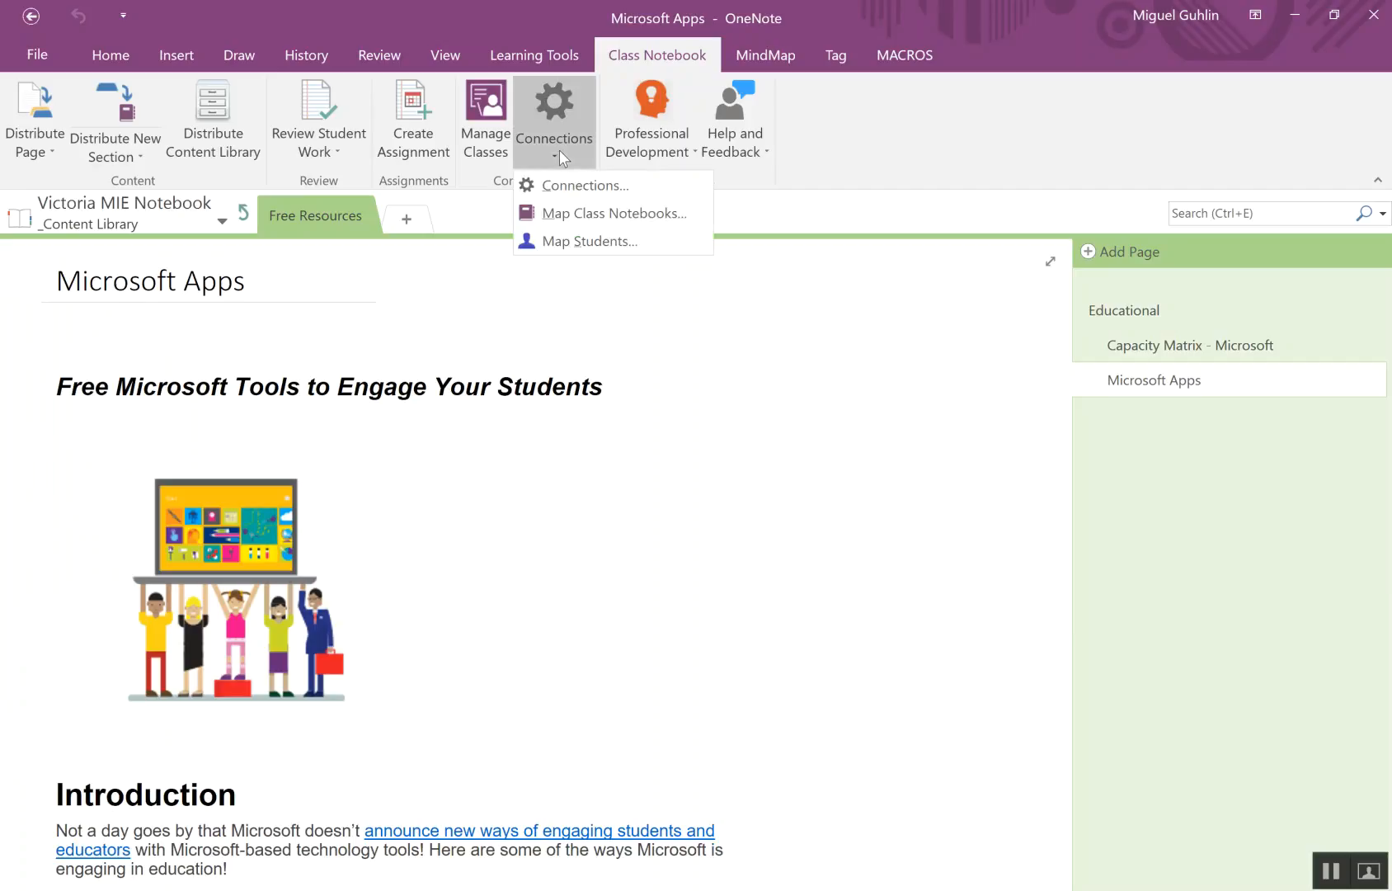